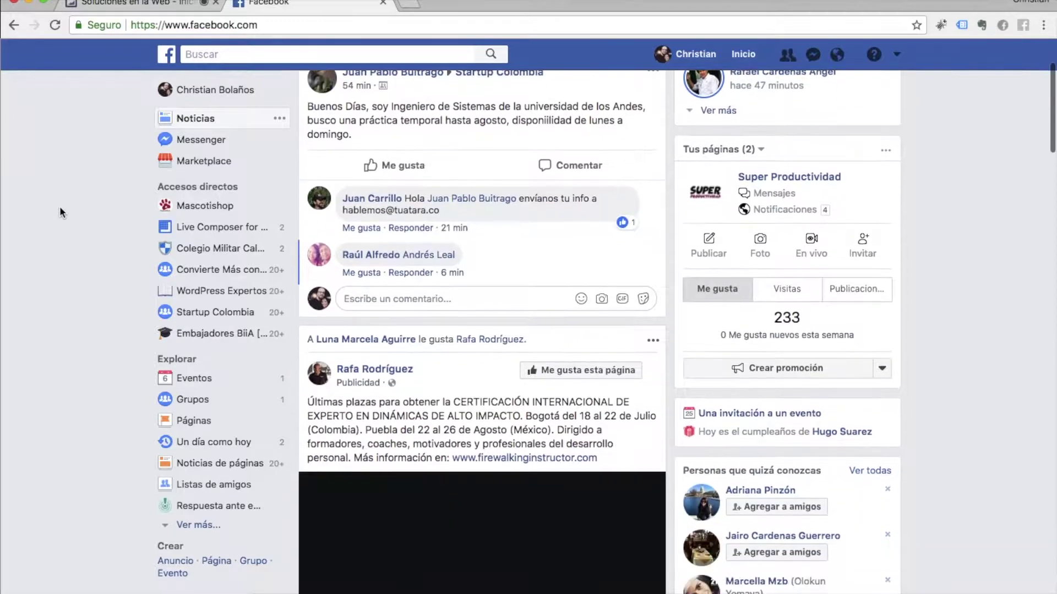
Step: Examine the sponsored post about the international certification in the news feed, including its text, video and message option
scroll(60, 208, "up", 1)
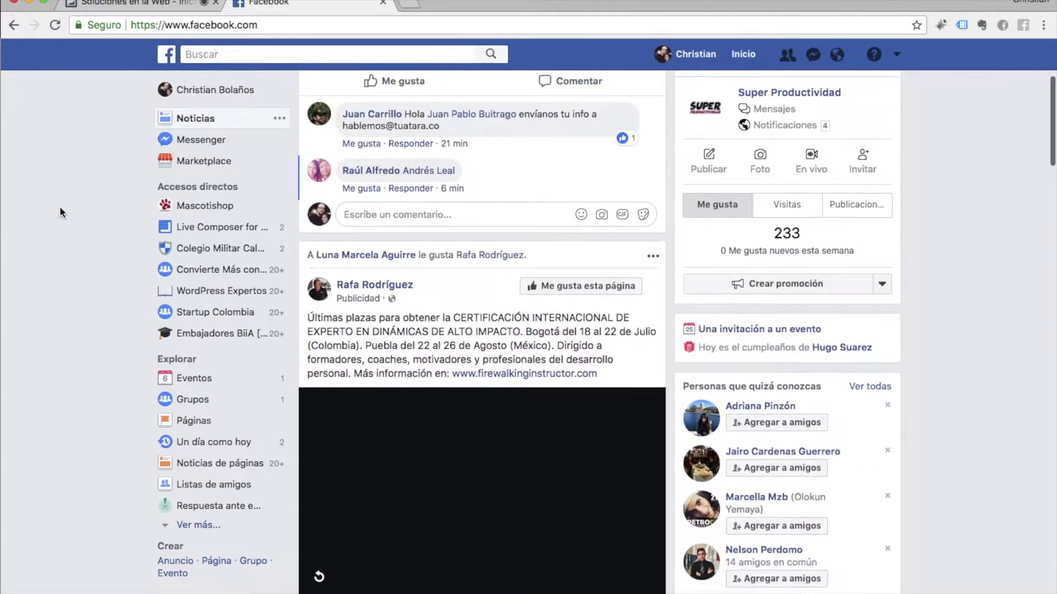
scroll(484, 259, "down", 1)
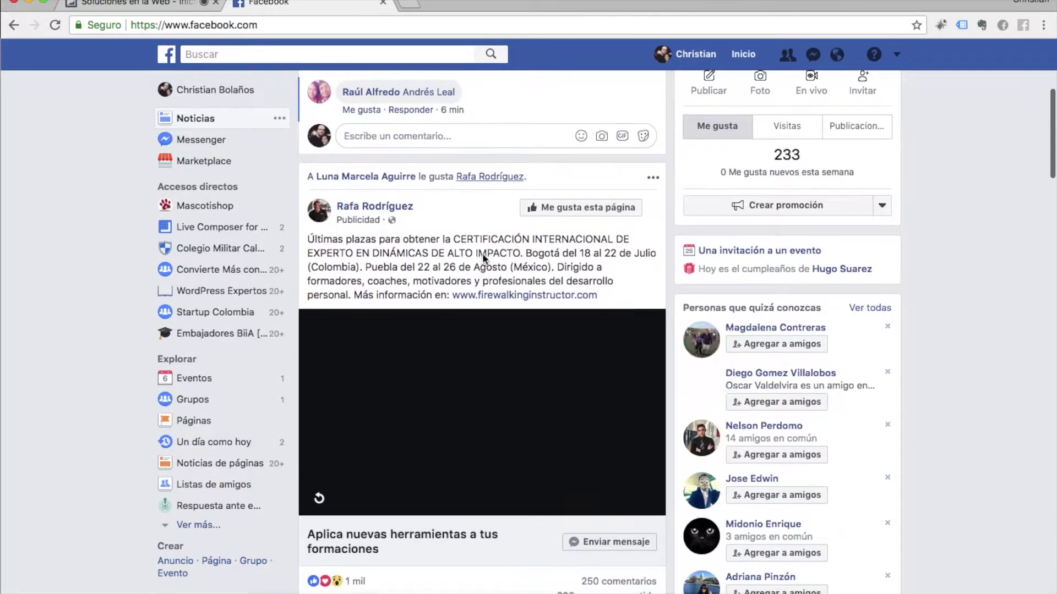
scroll(444, 264, "down", 1)
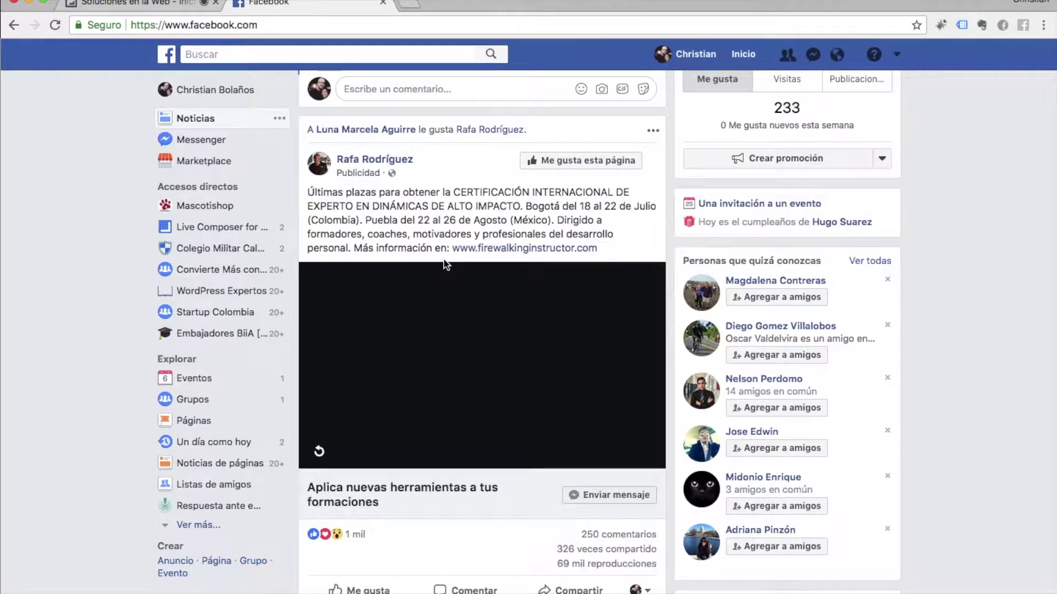
scroll(621, 315, "down", 1)
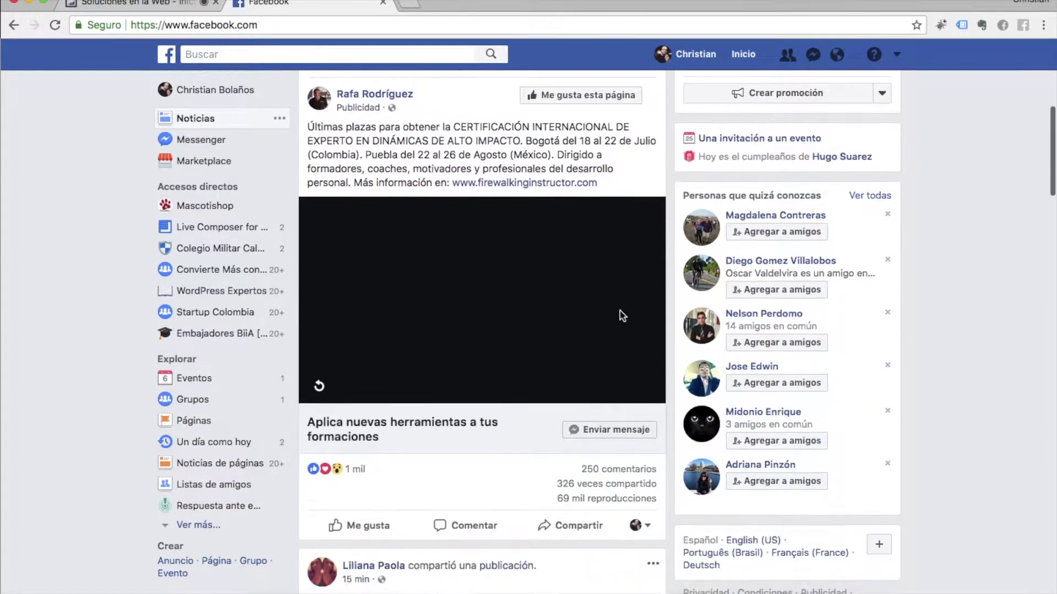
scroll(622, 315, "up", 9)
scroll(621, 317, "down", 8)
scroll(622, 317, "down", 4)
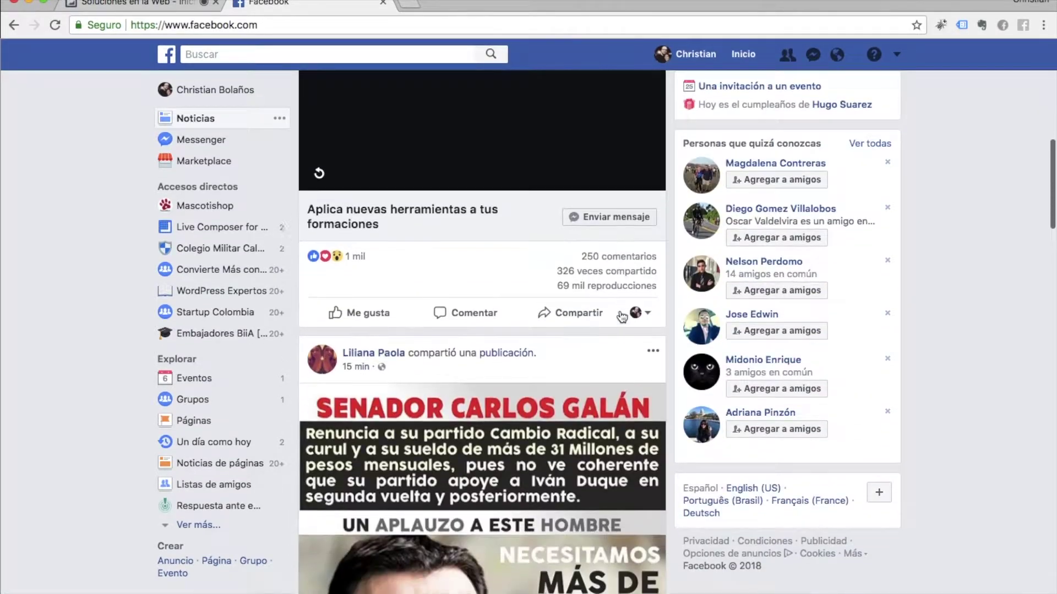
scroll(622, 317, "up", 8)
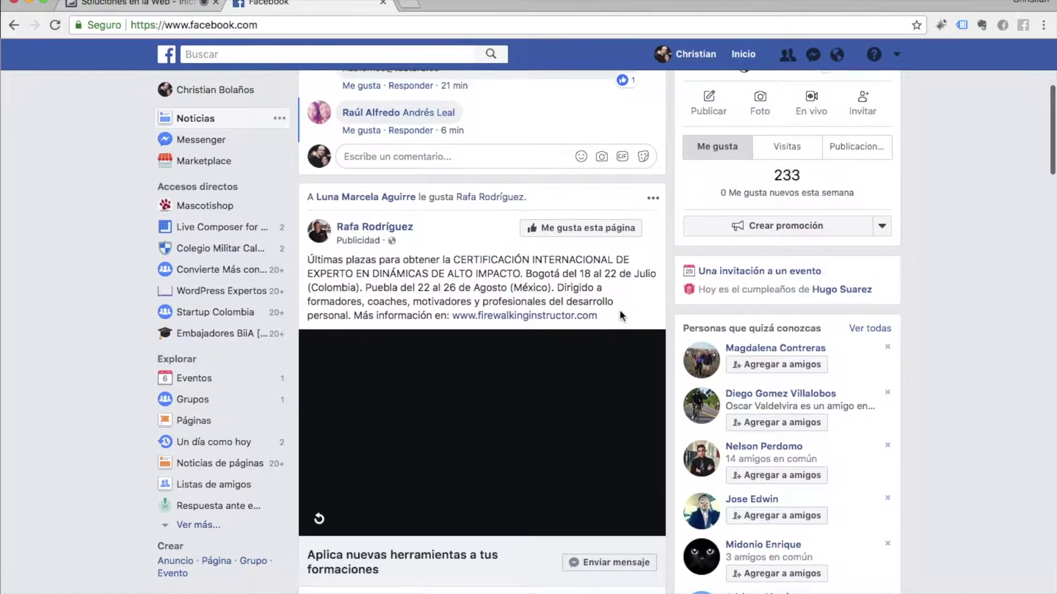
scroll(620, 310, "down", 1)
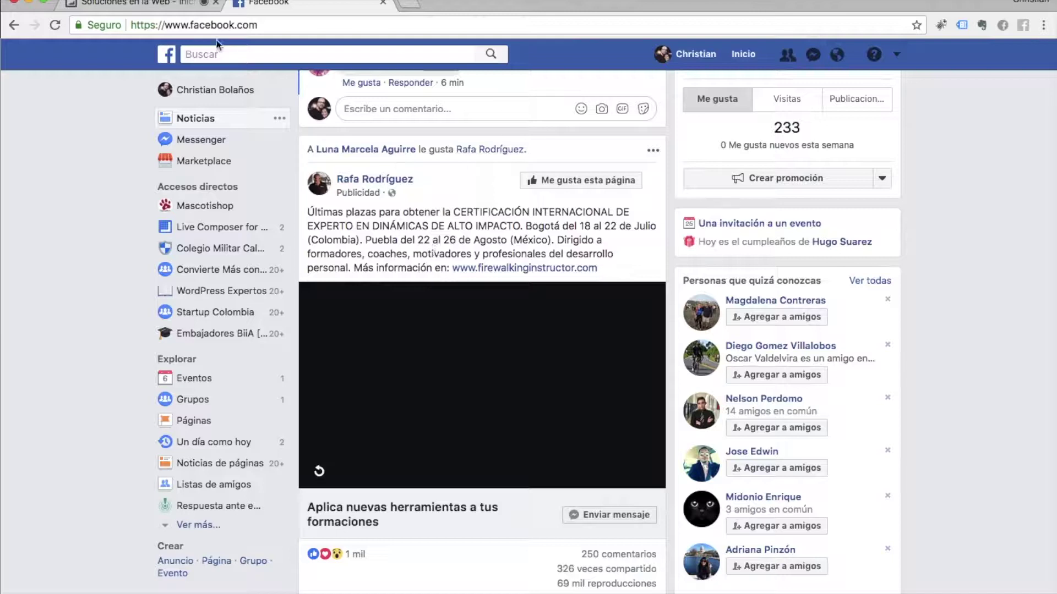
Step: Search for "soluciones en la web", open the Soluciones en la Web page and switch to its business manager view
left_click(337, 53)
type("solu")
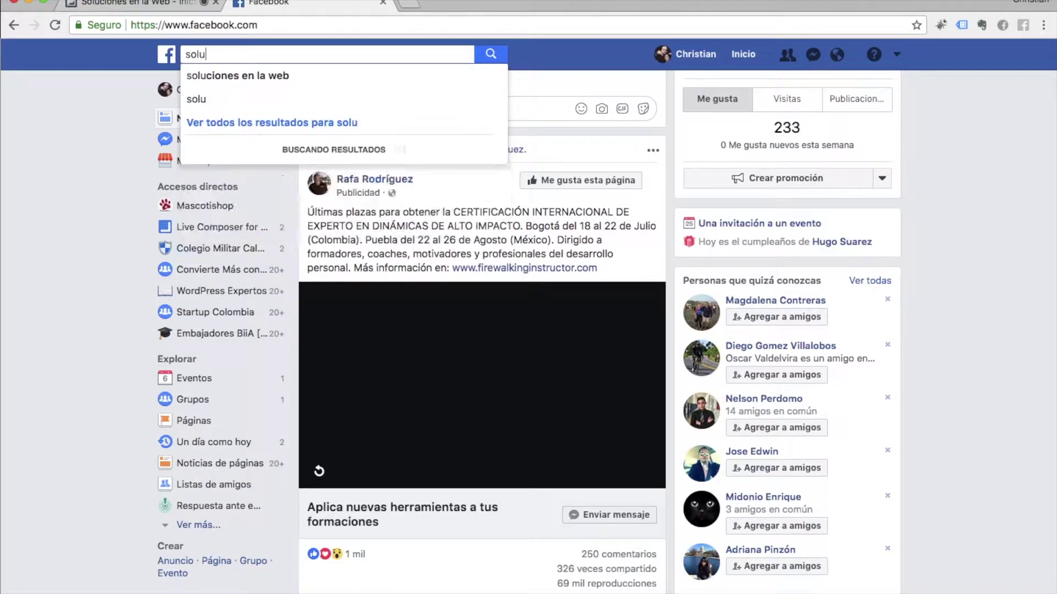
key("Return")
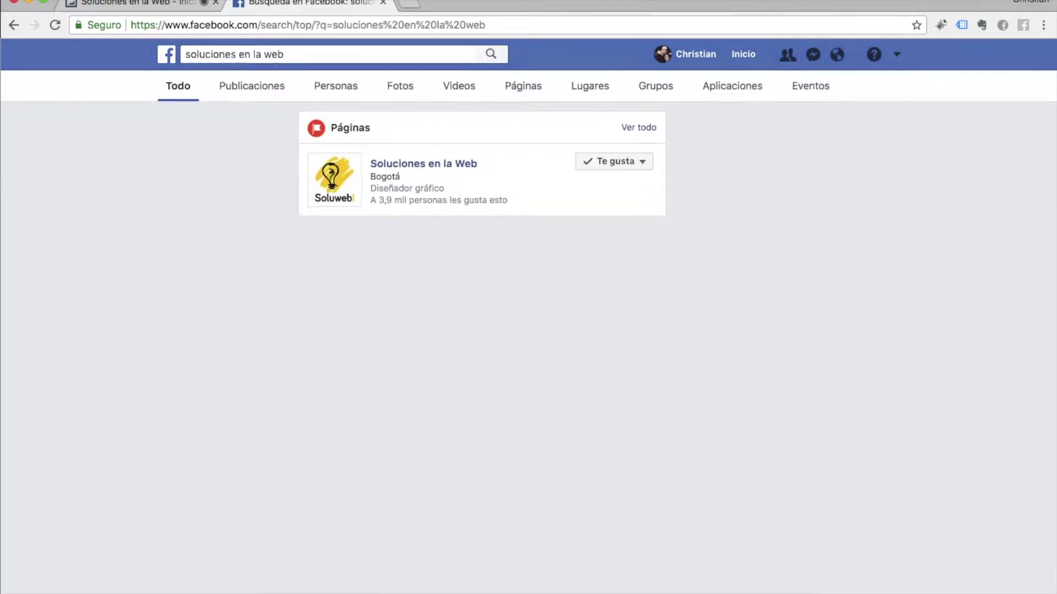
left_click(449, 170)
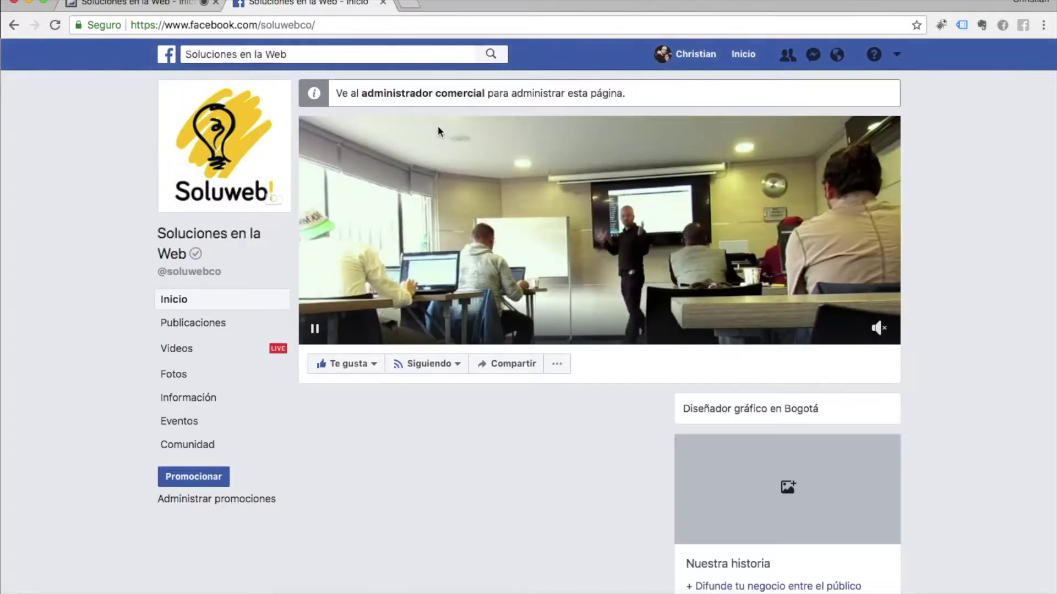
left_click(433, 96)
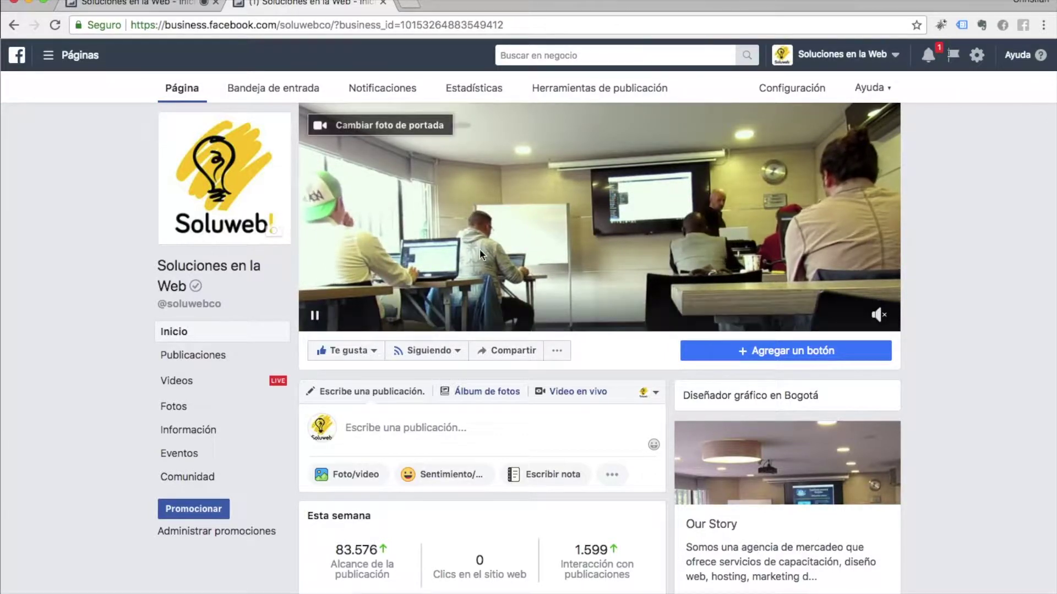
Step: Look over the Soluciones en la Web page's cover, weekly statistics, promotion offer and published posts
scroll(483, 262, "down", 1)
scroll(483, 262, "down", 10)
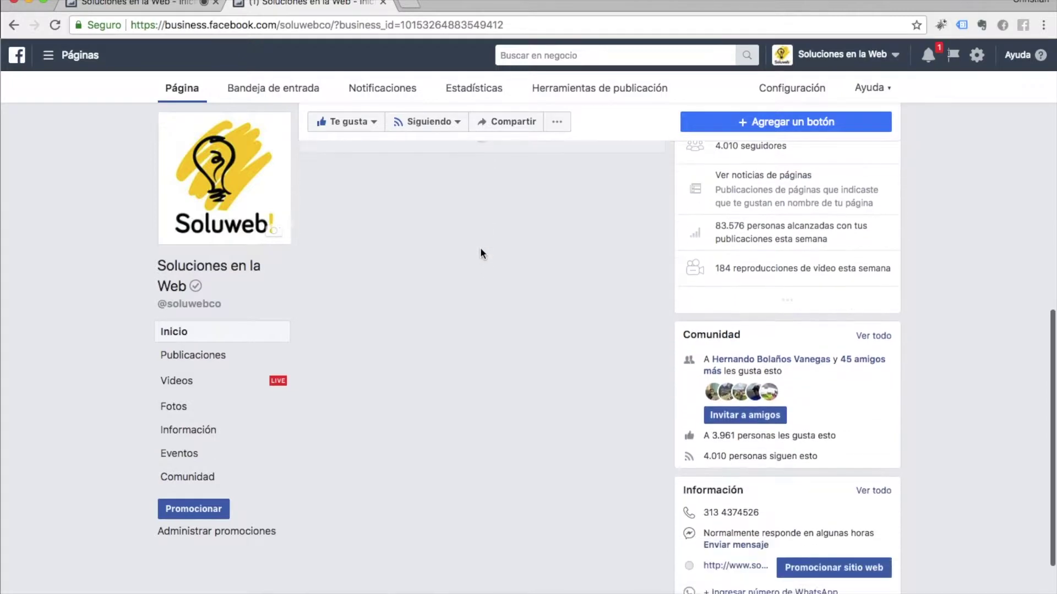
scroll(502, 214, "up", 5)
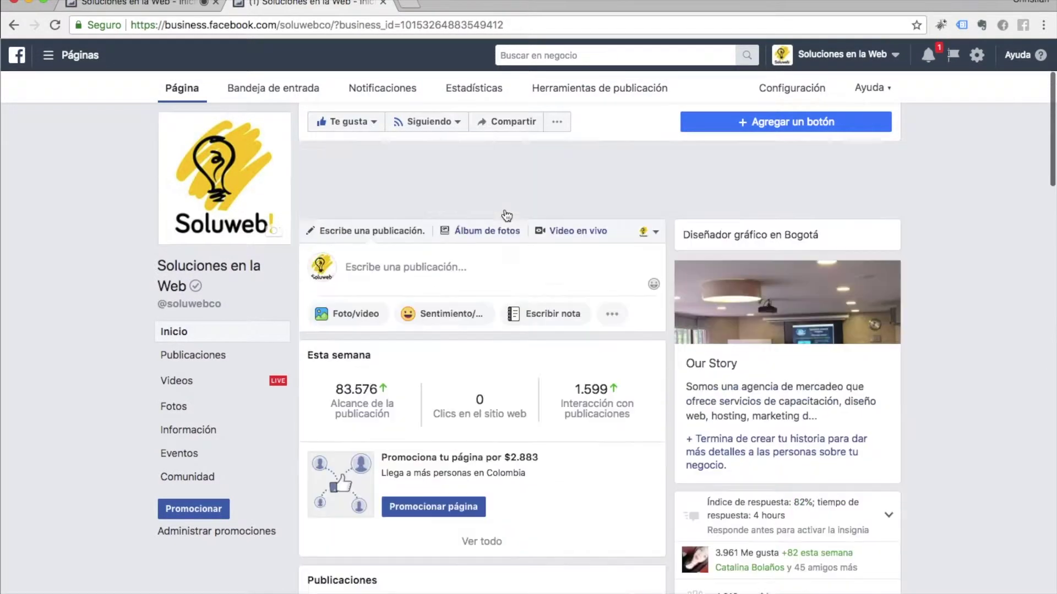
scroll(506, 215, "up", 1)
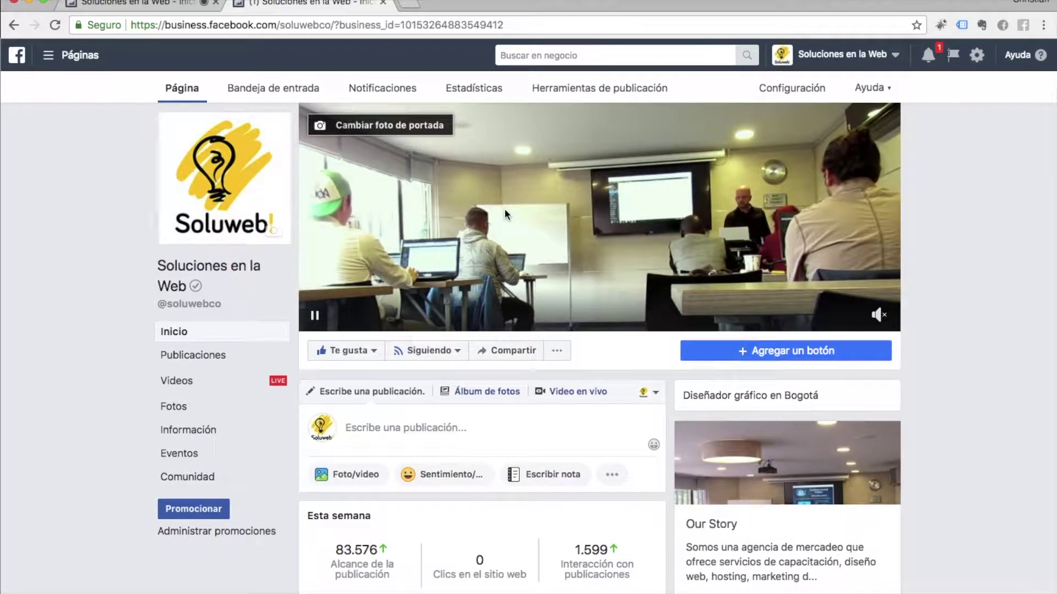
scroll(505, 210, "down", 4)
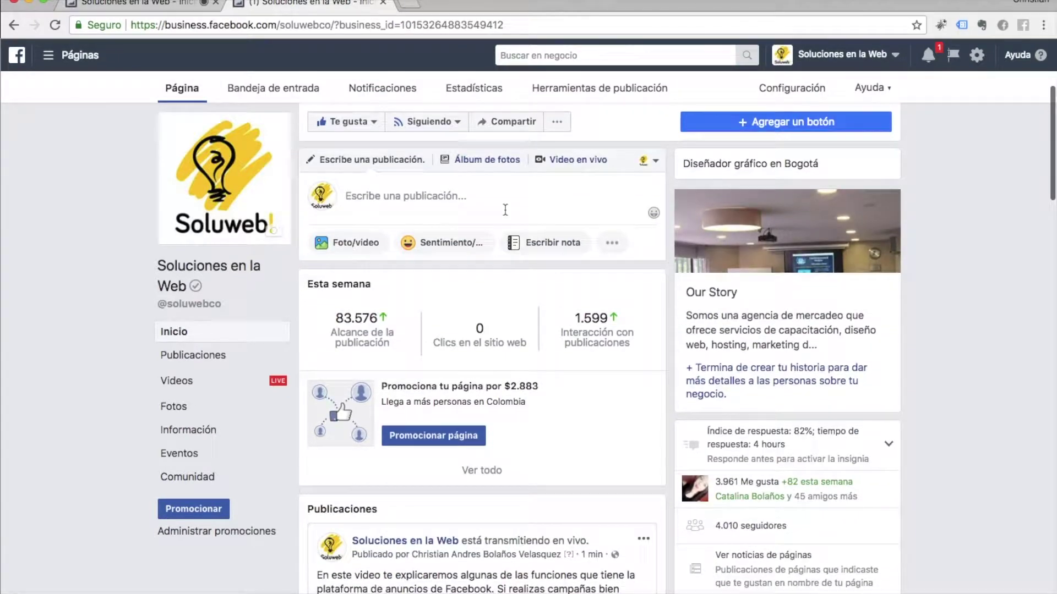
scroll(505, 210, "down", 3)
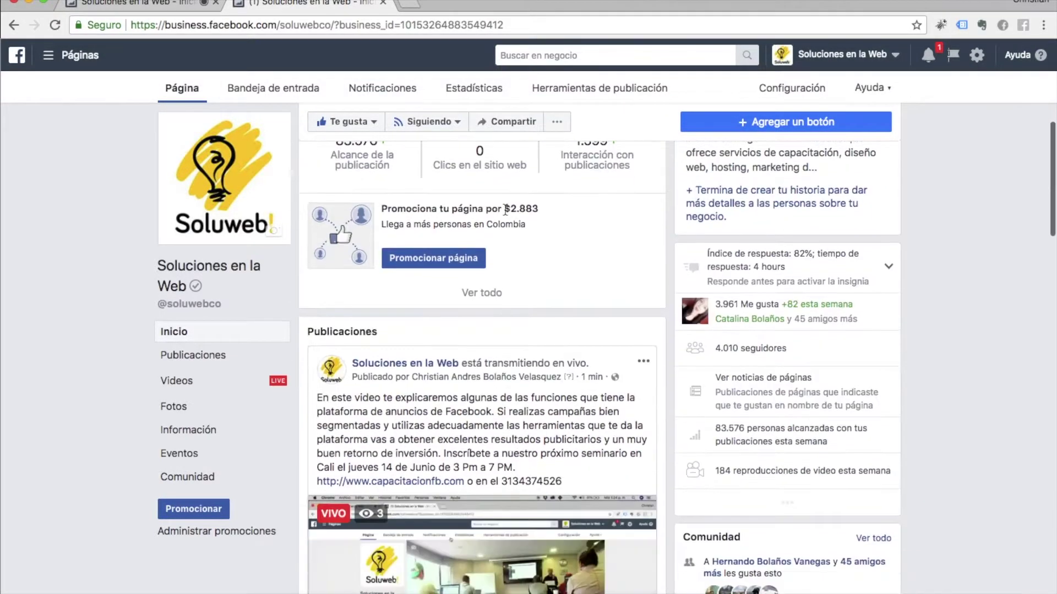
Step: Display all the business tools and open the Públicos section of the asset library
left_click(80, 55)
left_click(110, 407)
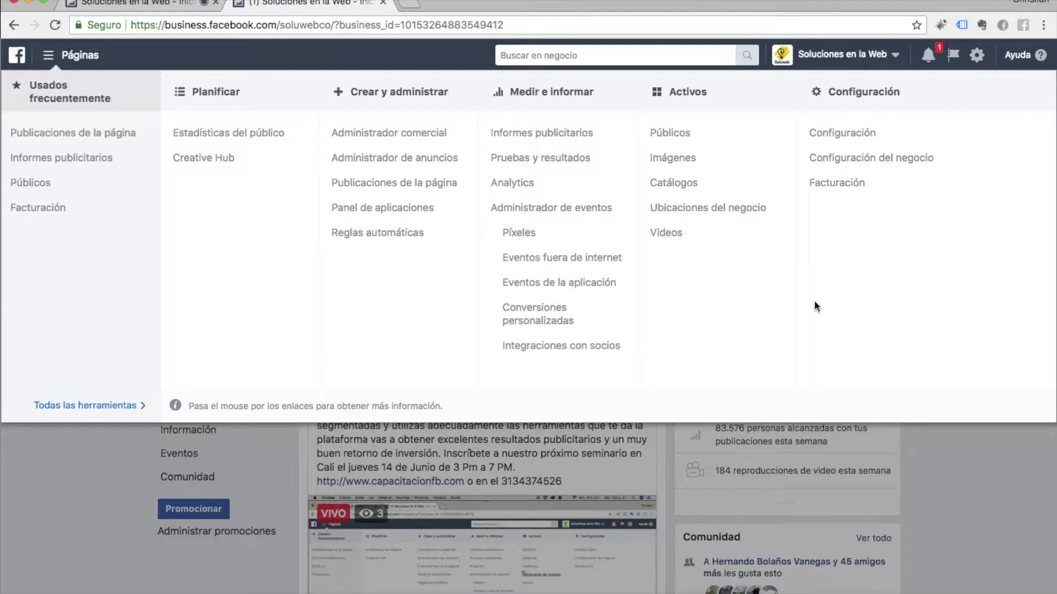
left_click(668, 134)
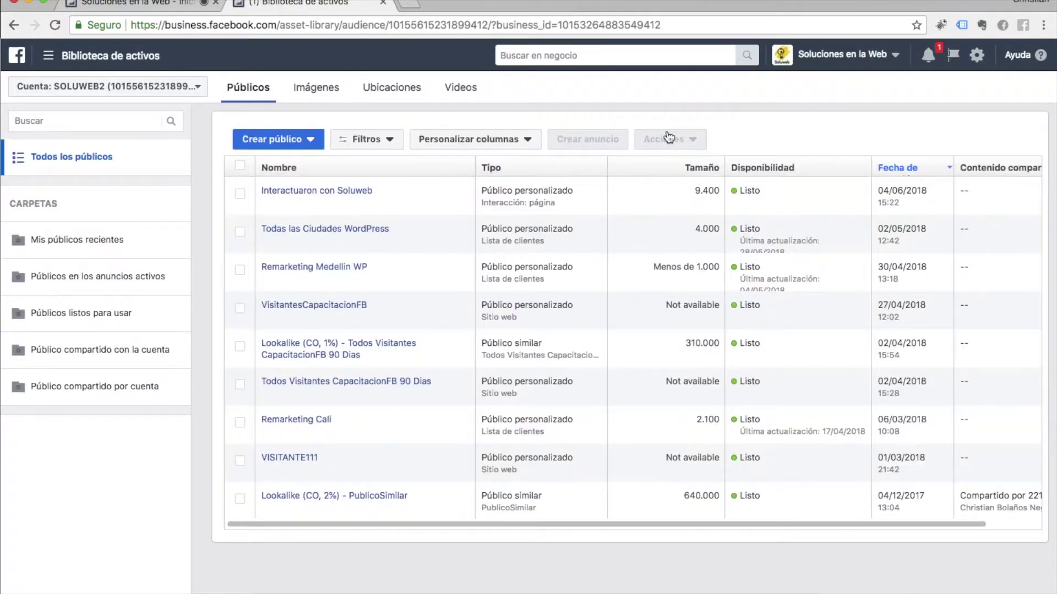
Step: View the source options for creating a custom audience (Público personalizado), and cancel without creating one
left_click(281, 147)
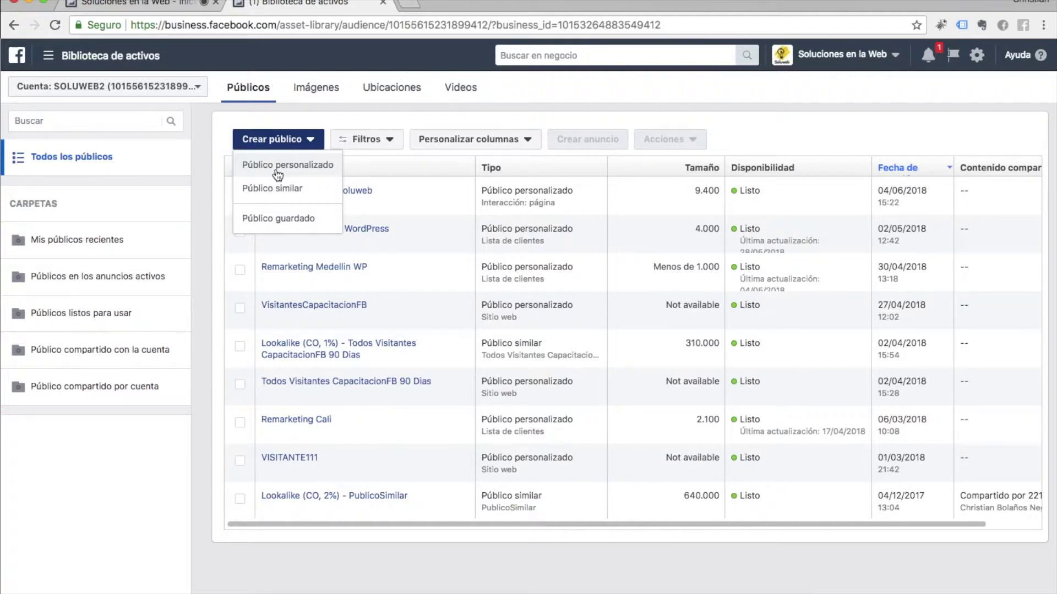
left_click(278, 165)
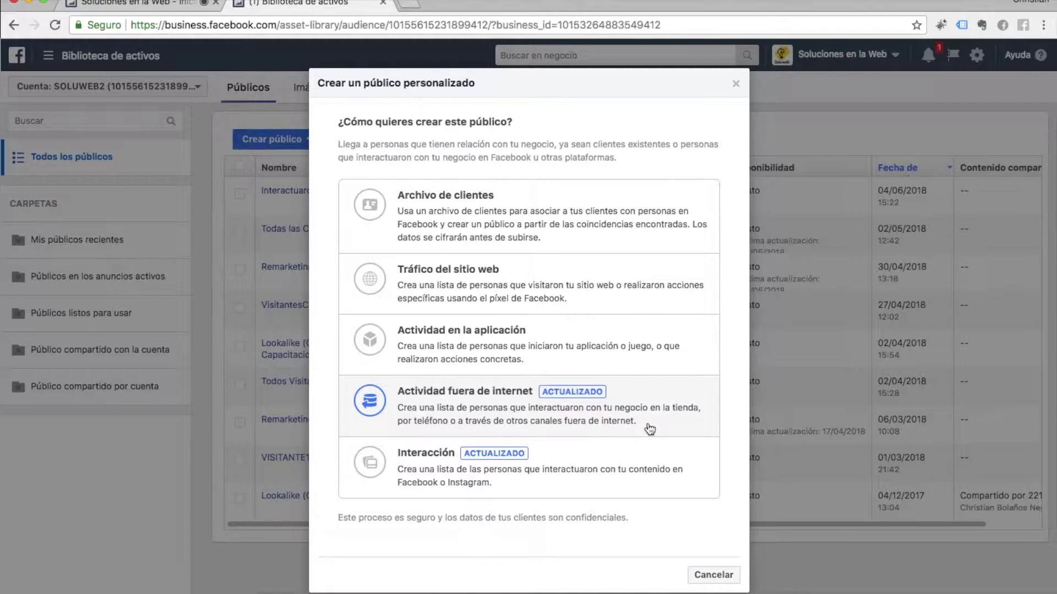
left_click(713, 575)
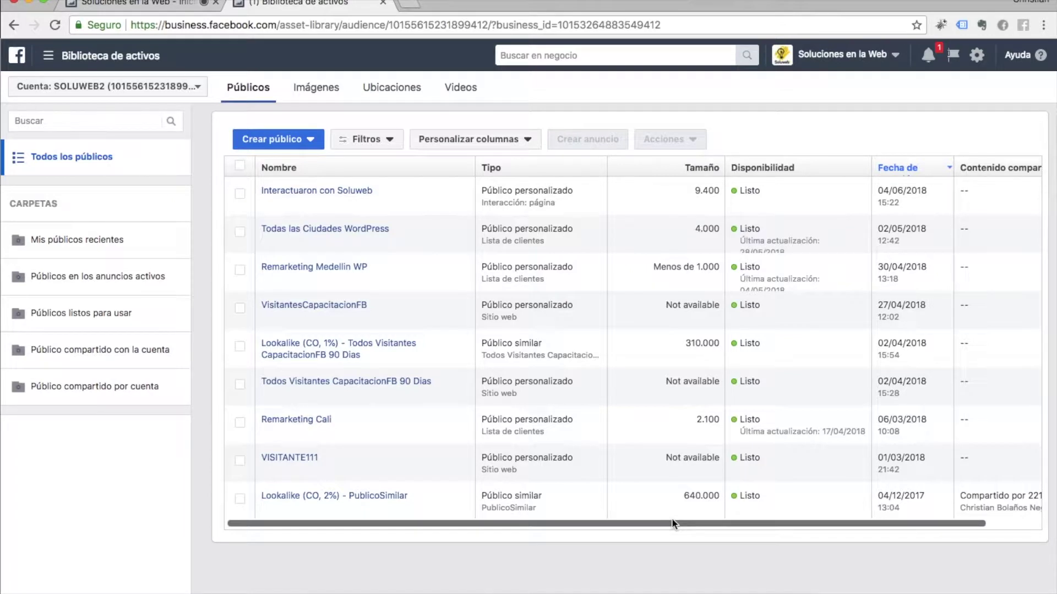
Step: Examine the sizes of the existing audiences, such as VISITANTE111 and Todas las Ciudades WordPress, and the audience types available for creation
triple_click(702, 461)
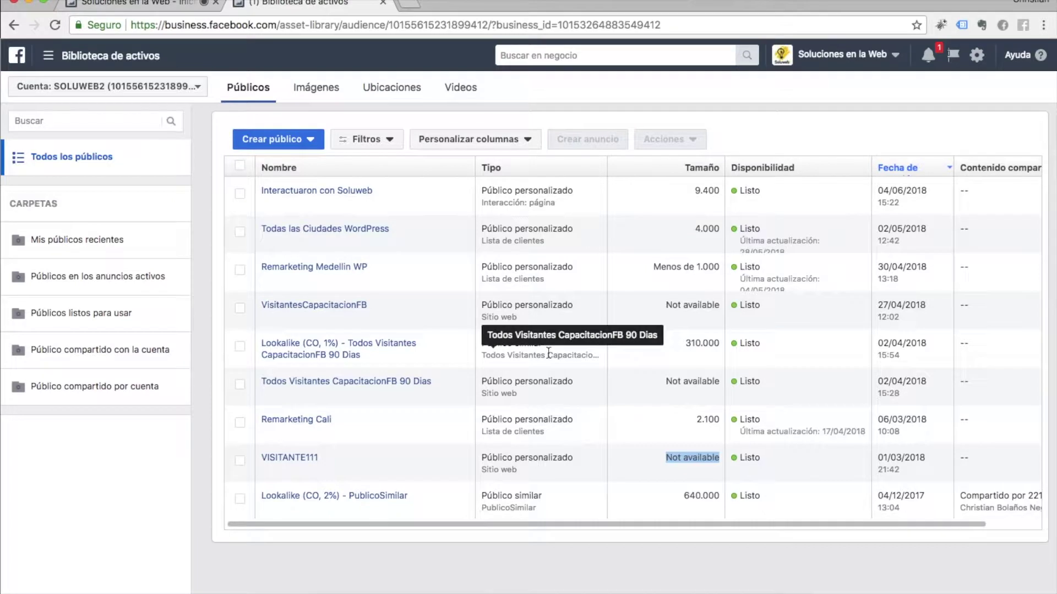
left_click(303, 144)
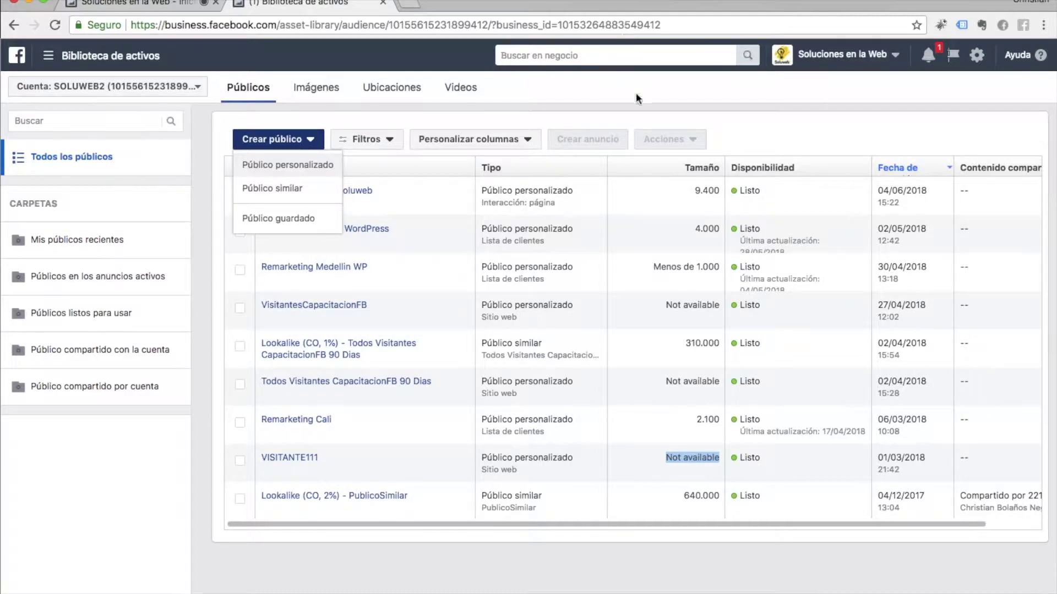
left_click(603, 96)
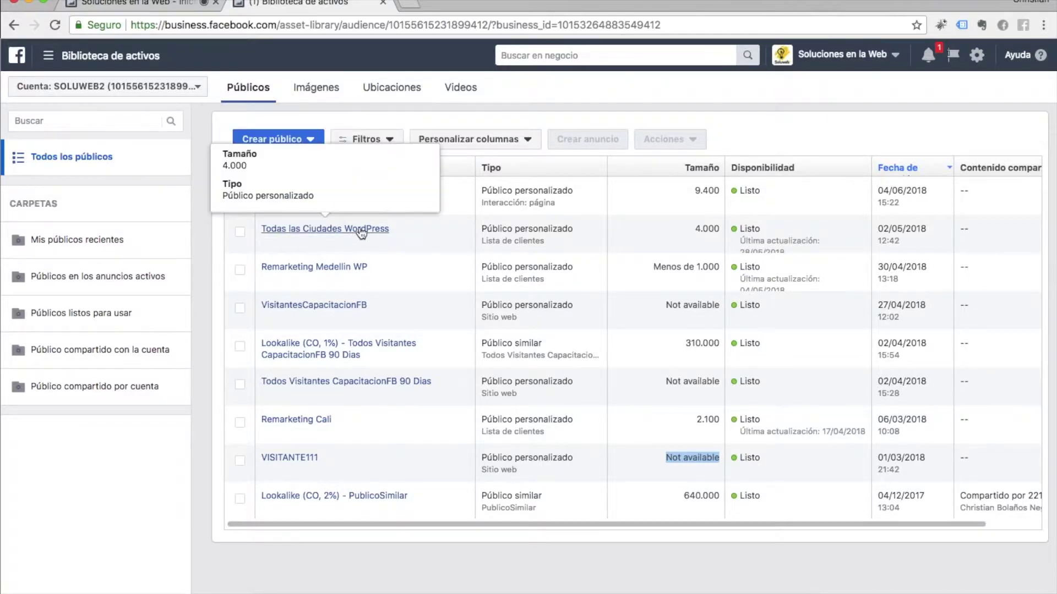
mouse_move(329, 232)
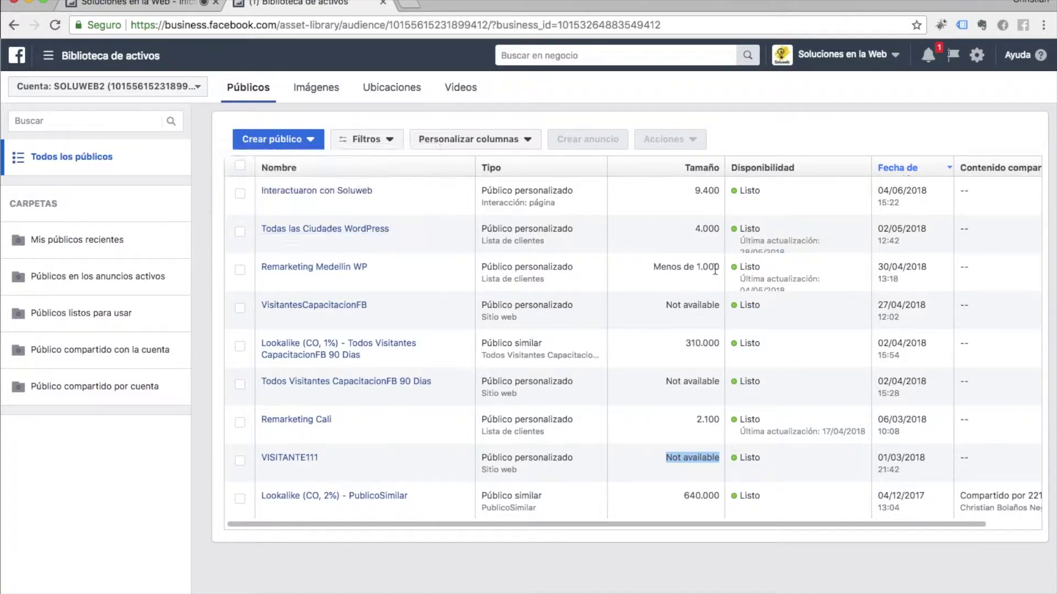
left_click_drag(686, 229, 731, 235)
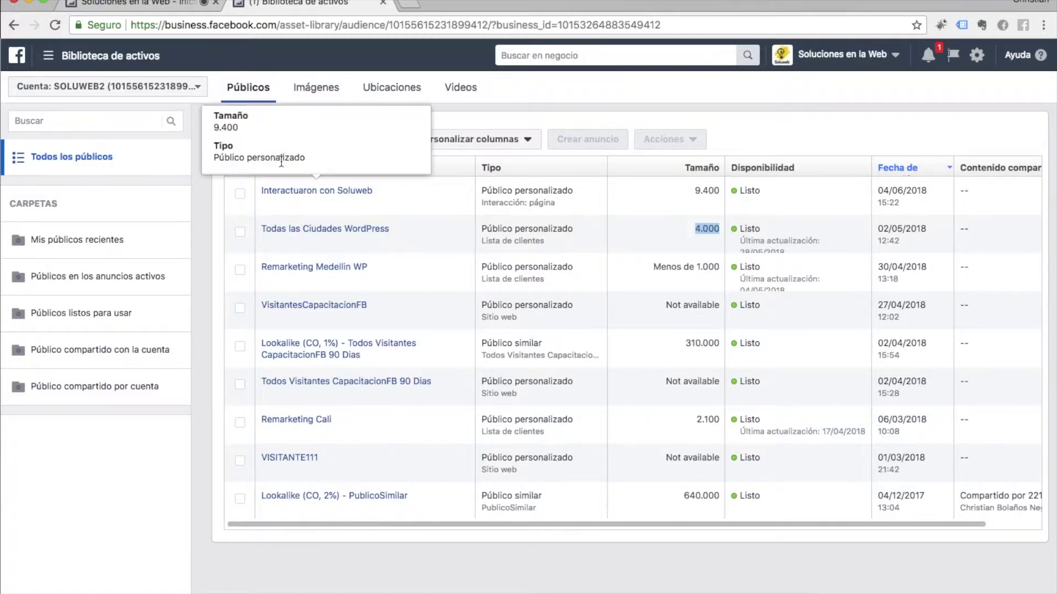
left_click(217, 210)
left_click(296, 142)
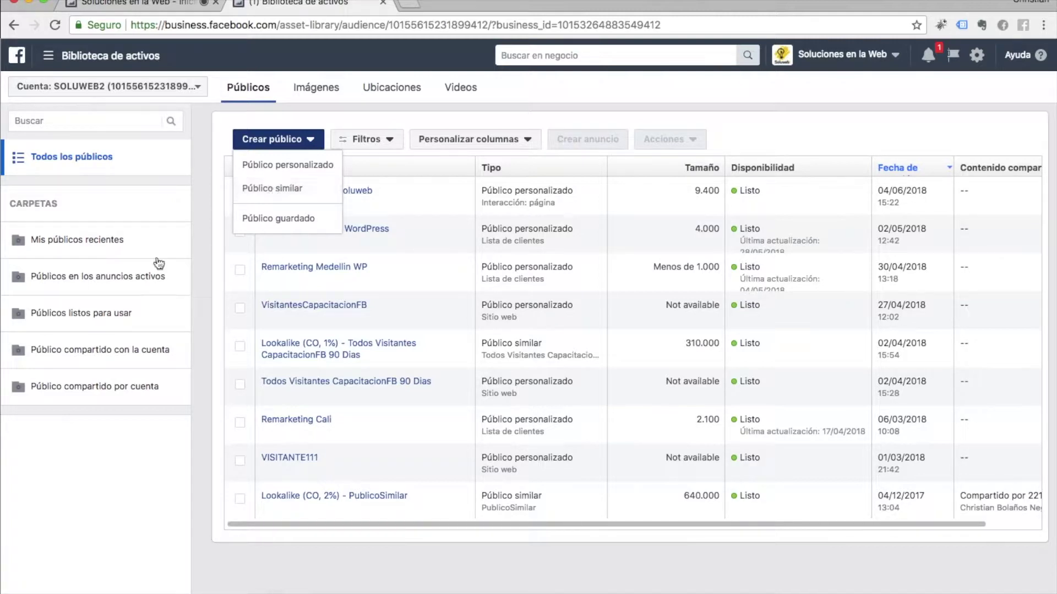
left_click(217, 337)
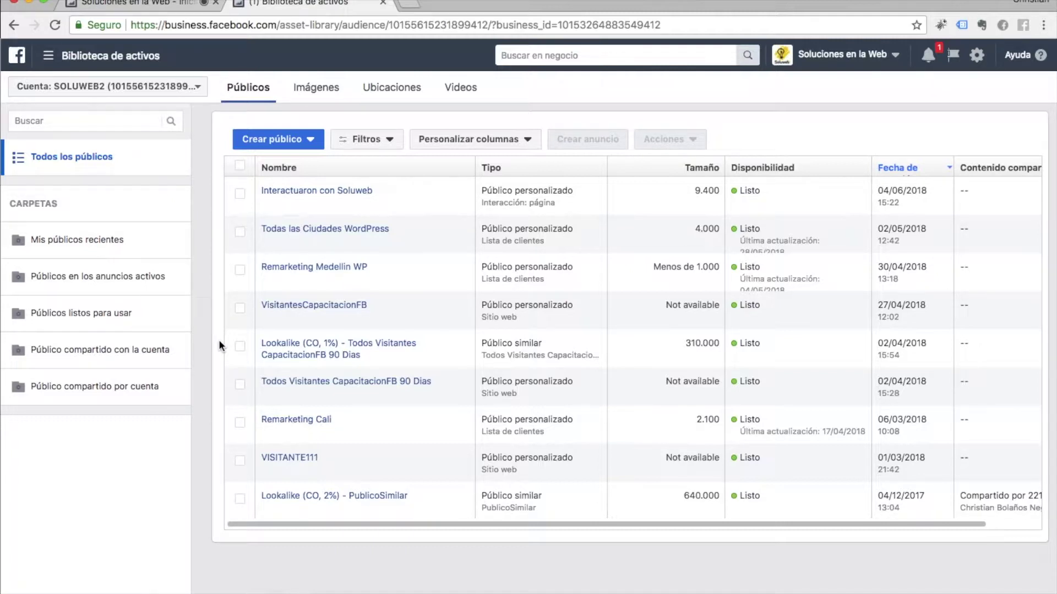
Step: Display all the business tools and open the ads manager (Administrador de anuncios)
left_click(76, 58)
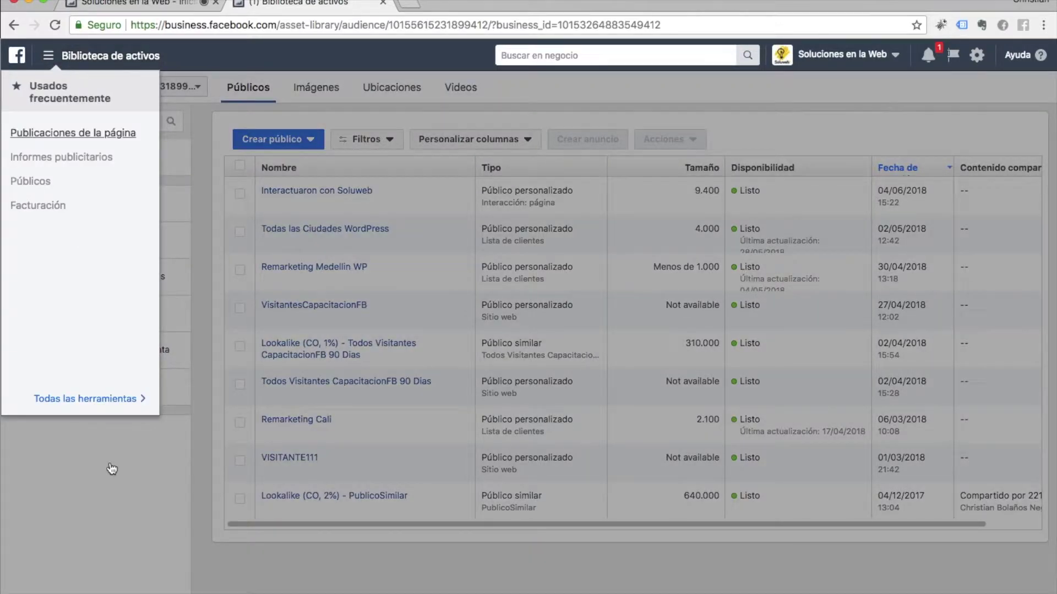
mouse_move(99, 408)
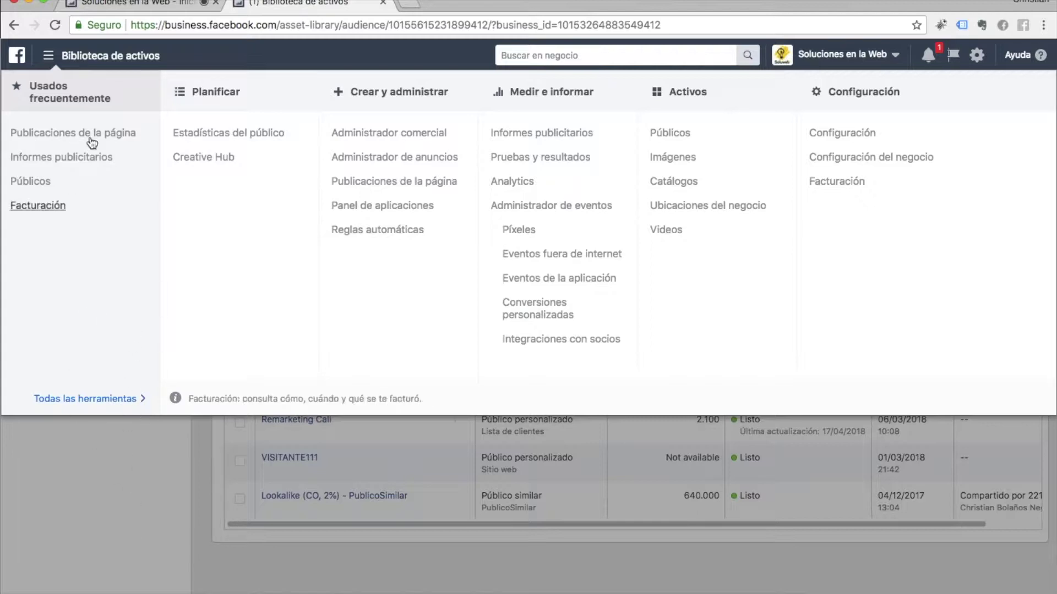
left_click(406, 158)
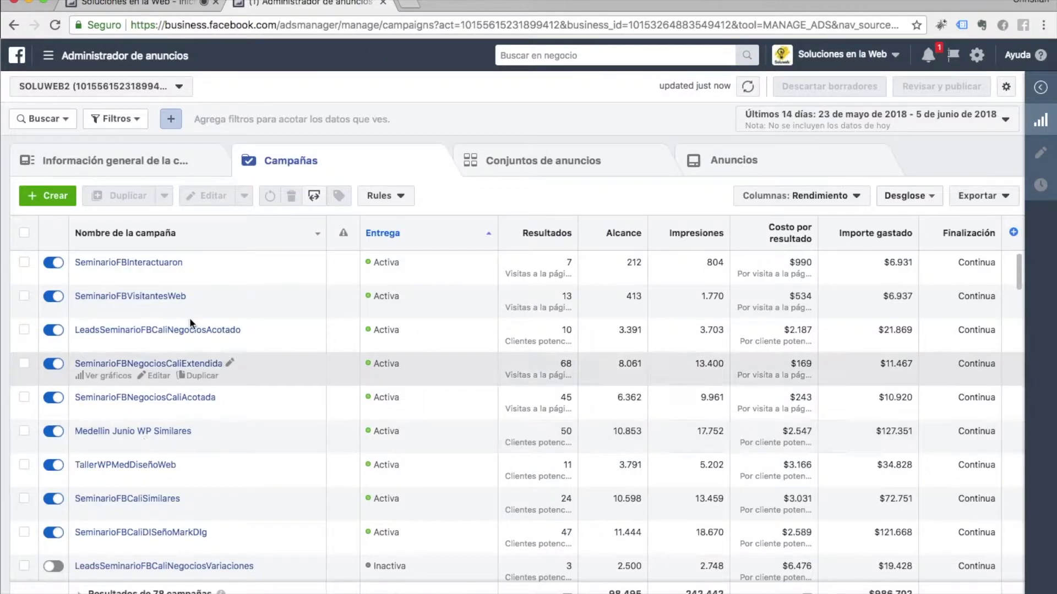
Step: Look over the campaign list and set its reporting date range to last month (El mes pasado)
scroll(381, 431, "down", 4)
scroll(381, 432, "up", 4)
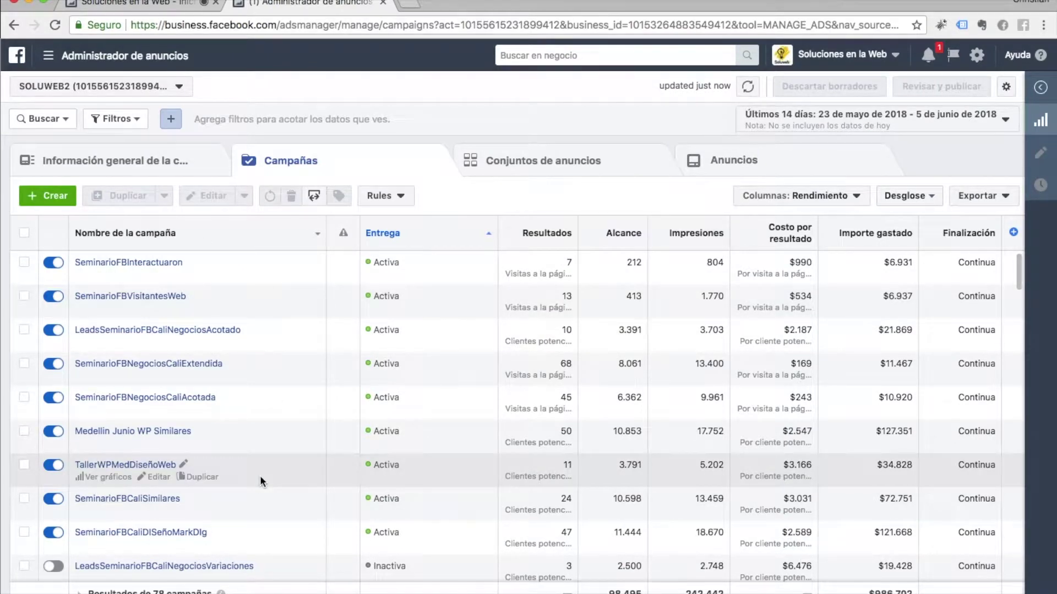
scroll(260, 475, "down", 4)
scroll(260, 475, "up", 4)
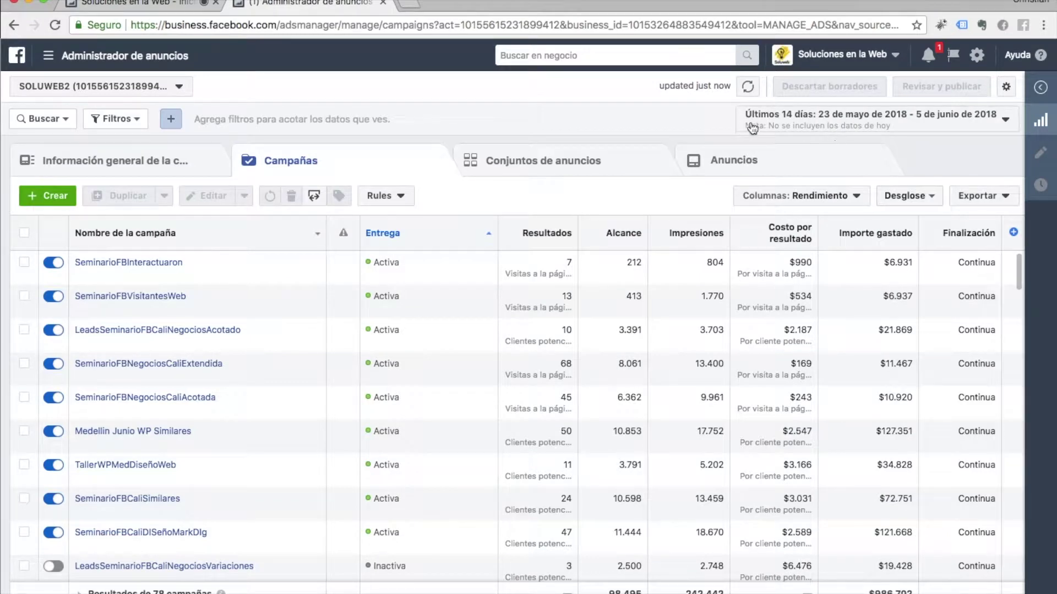
left_click(863, 128)
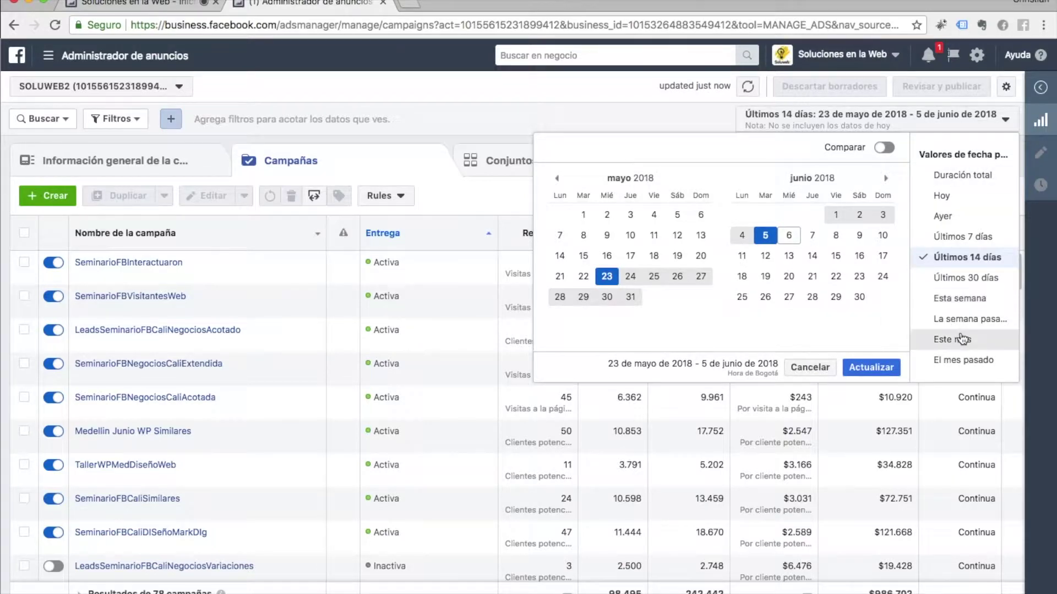
left_click(962, 358)
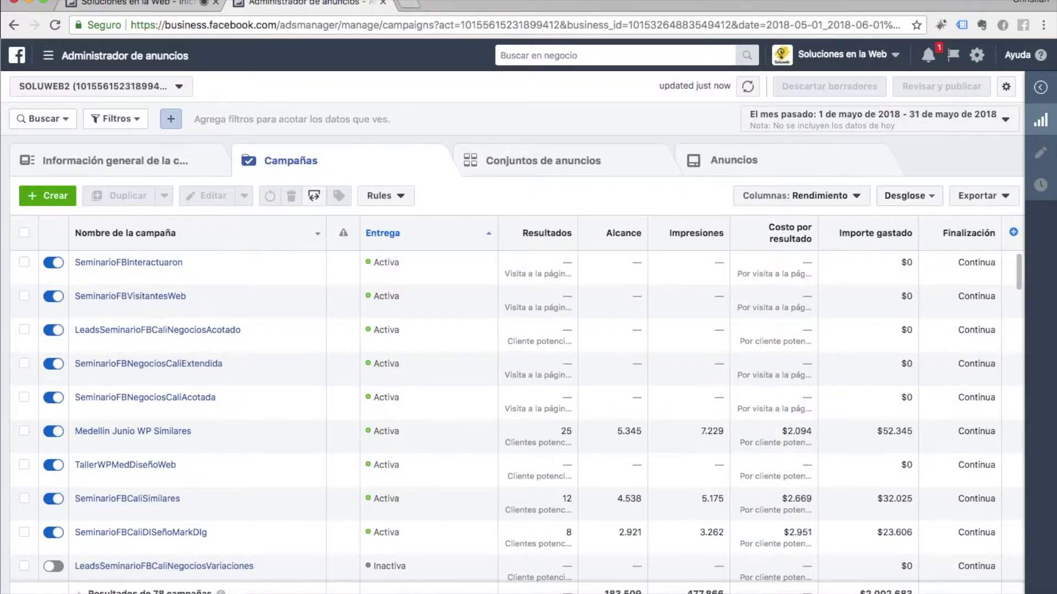
Step: Highlight the total amount spent across all campaigns, and start creating a new campaign
left_click_drag(859, 592, 912, 591)
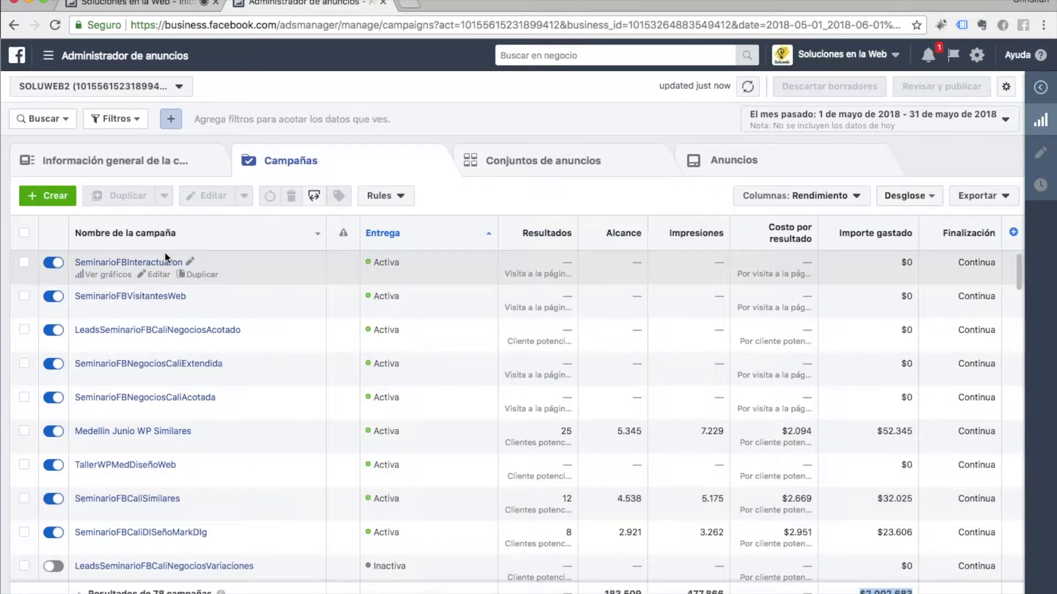
left_click(55, 197)
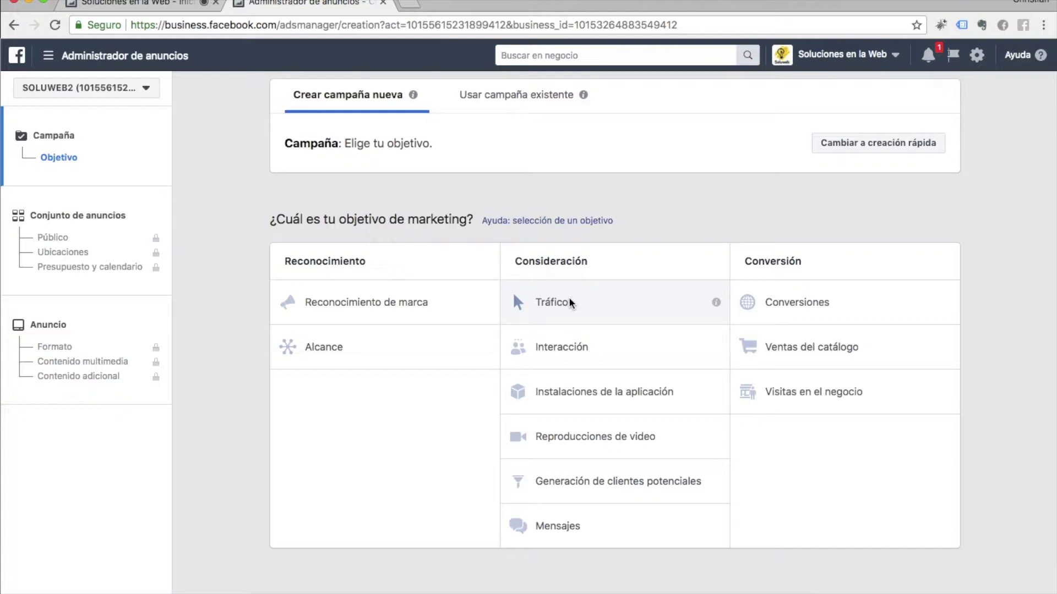
Step: Open the seminar website capacitacionfb.com in a new browser tab
key("super+t")
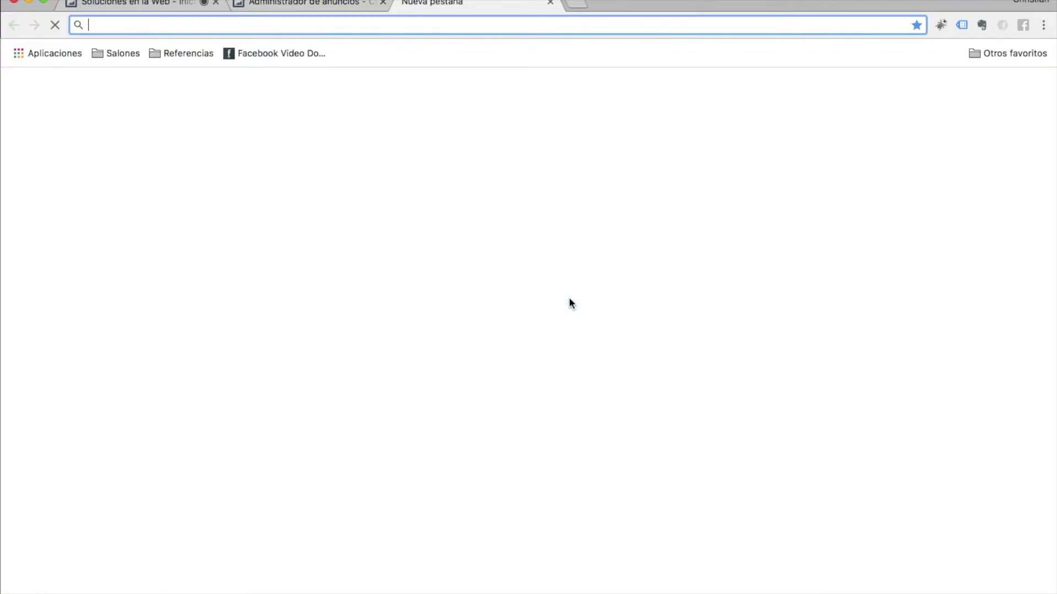
type("capacitacionwordpress.com")
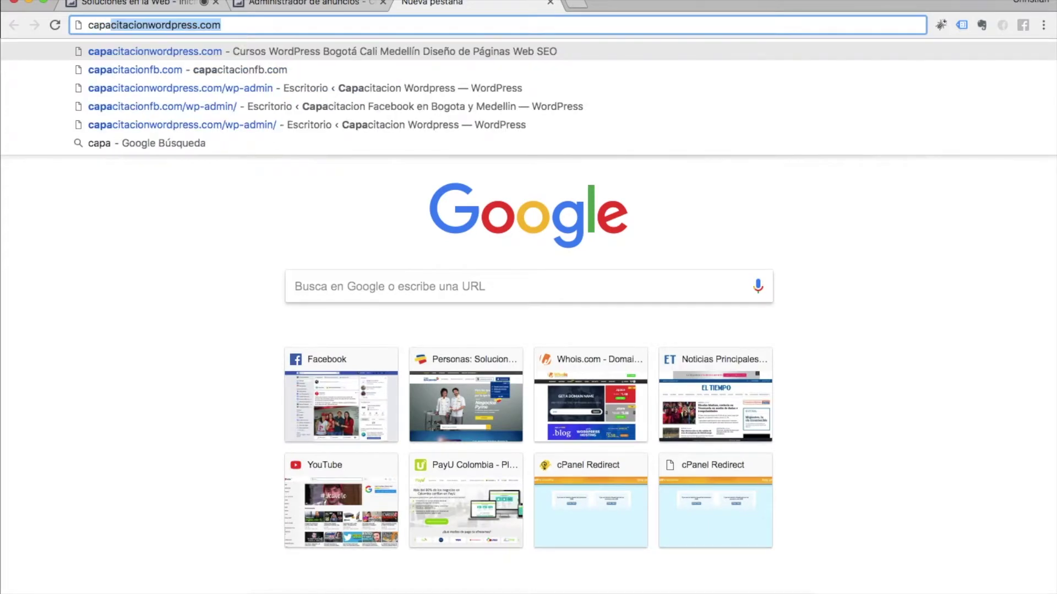
key("Down")
key("Return")
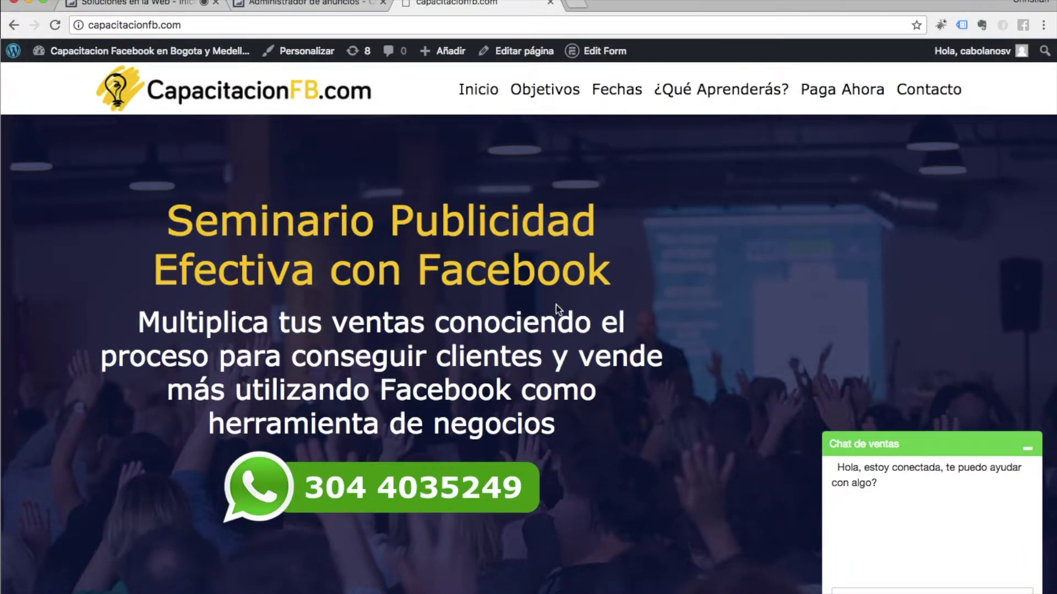
Step: Examine the seminar landing page, from its header and objectives through the dates and pricing to the contact section
scroll(352, 347, "down", 5)
scroll(353, 347, "down", 15)
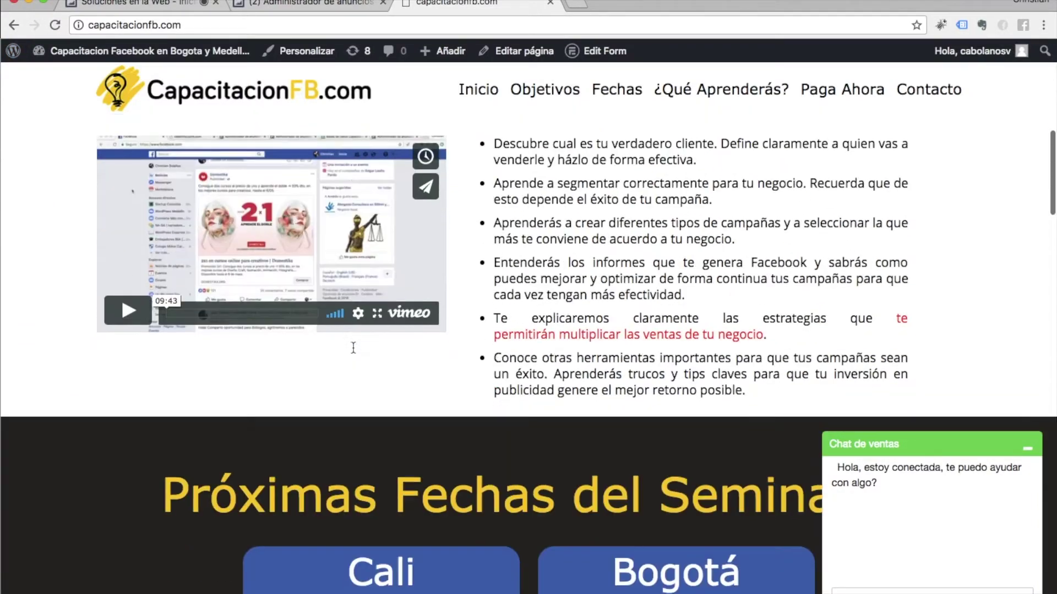
scroll(353, 347, "down", 5)
scroll(353, 347, "up", 20)
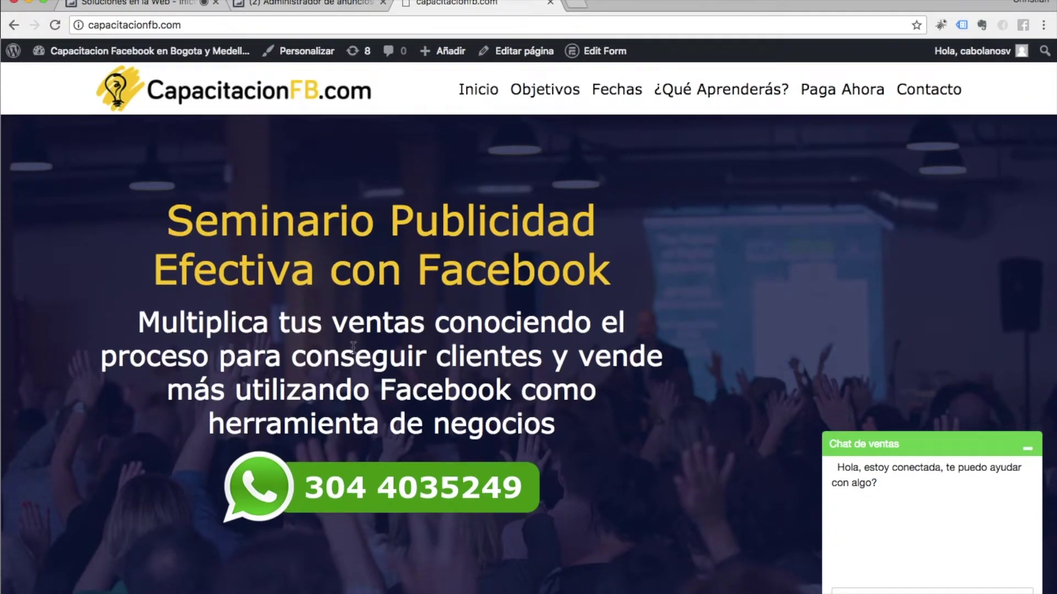
scroll(615, 230, "down", 1)
scroll(614, 230, "down", 10)
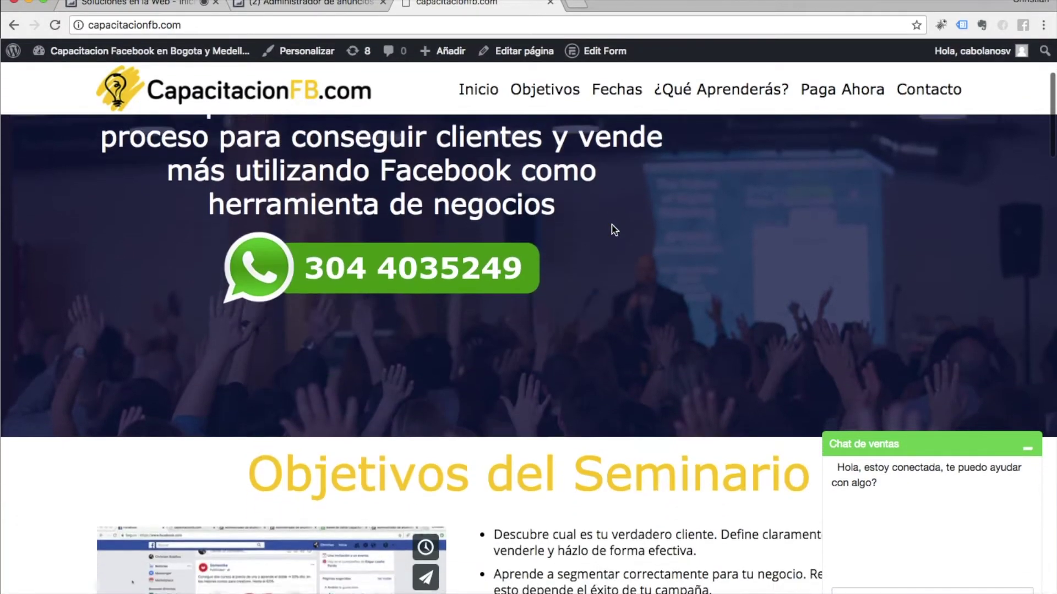
scroll(612, 226, "down", 10)
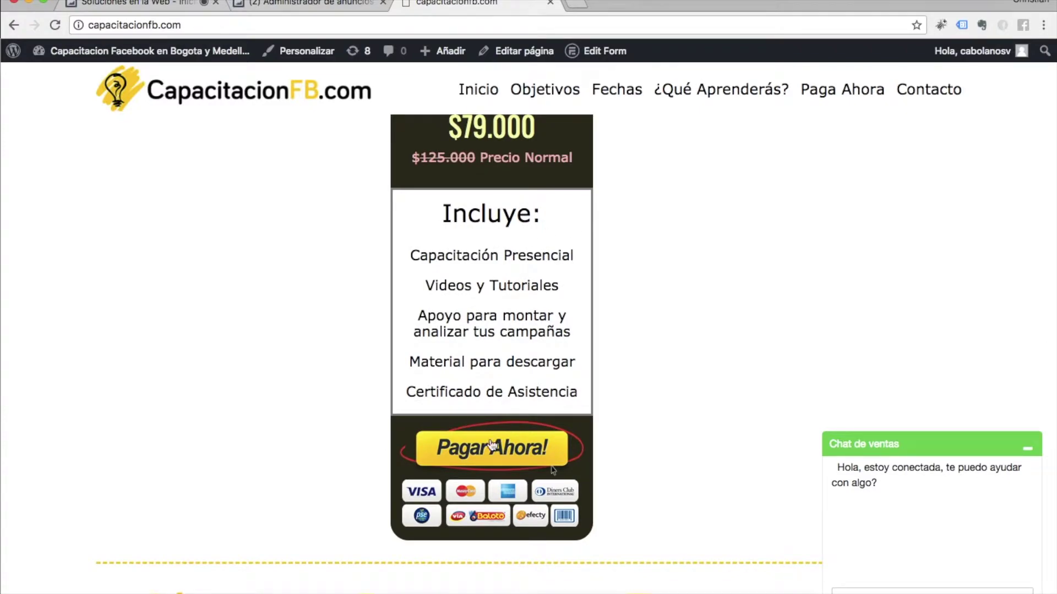
scroll(757, 231, "up", 20)
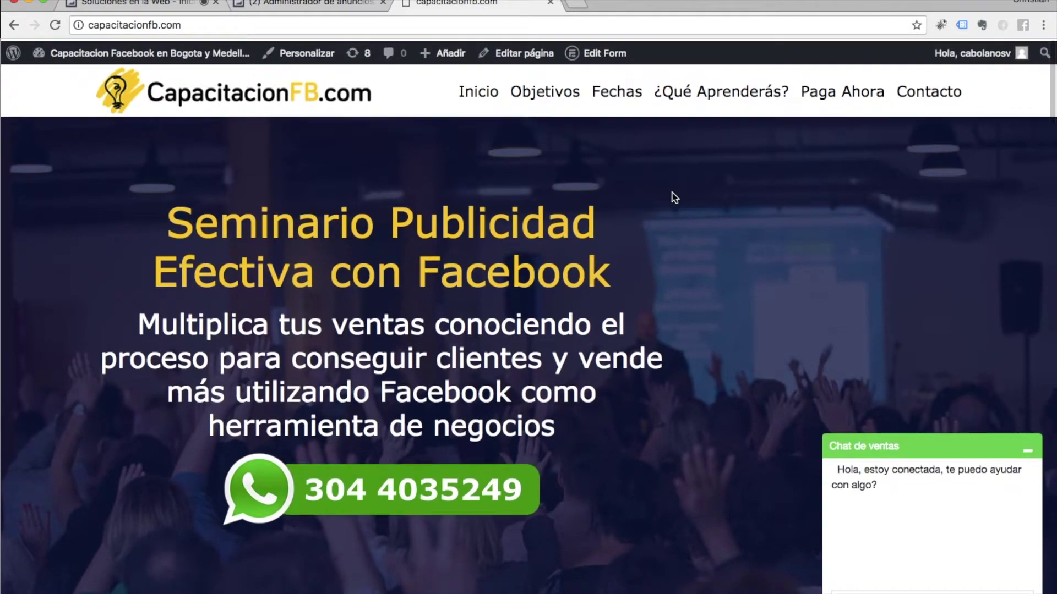
scroll(675, 197, "down", 15)
scroll(523, 388, "down", 20)
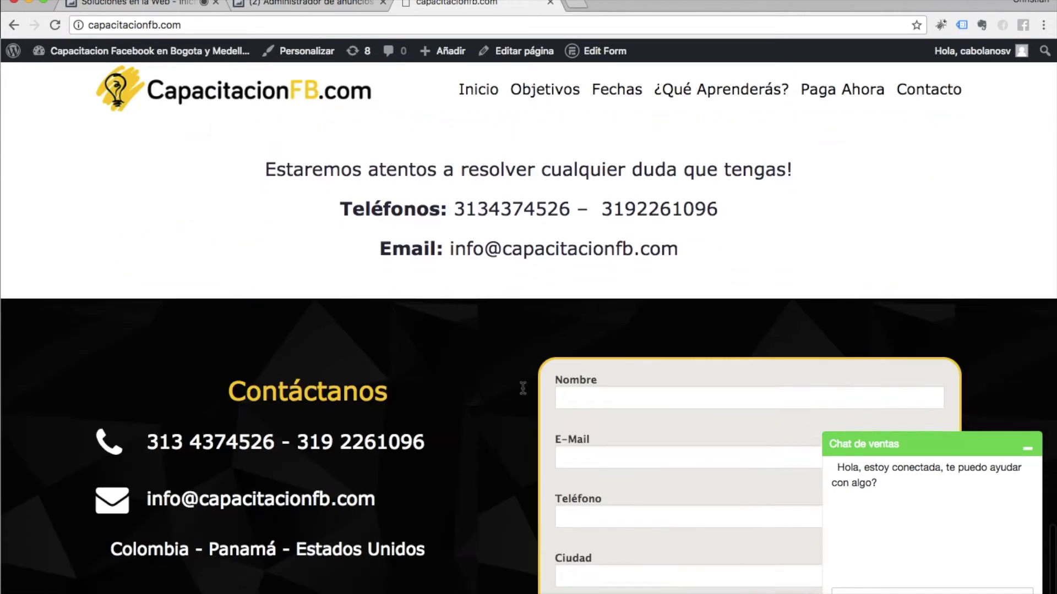
Step: Inspect the E-Mail and Teléfono fields of the landing page's contact form without filling them in
scroll(523, 388, "down", 3)
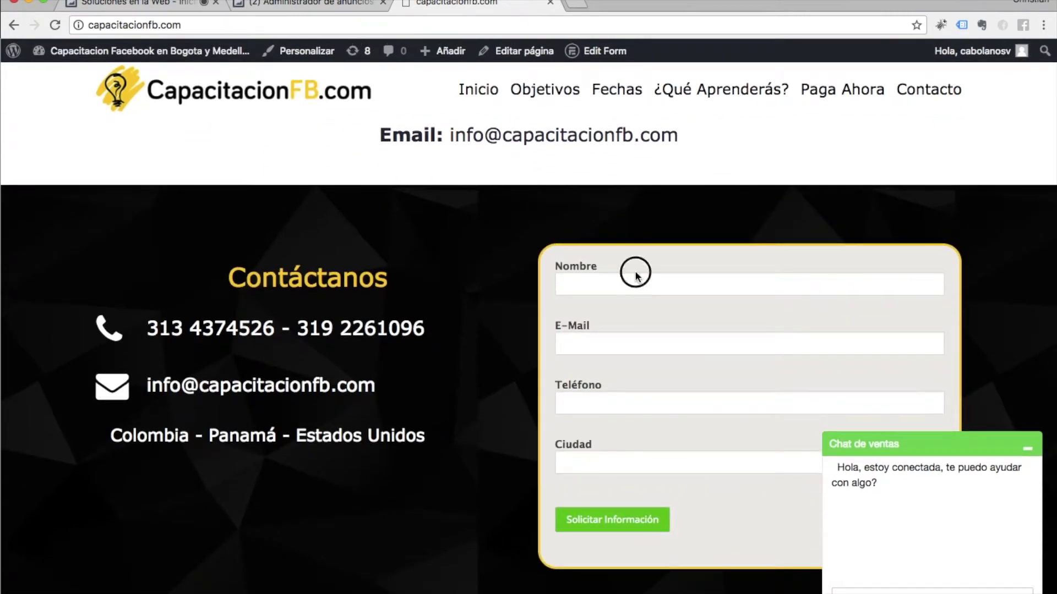
left_click(625, 340)
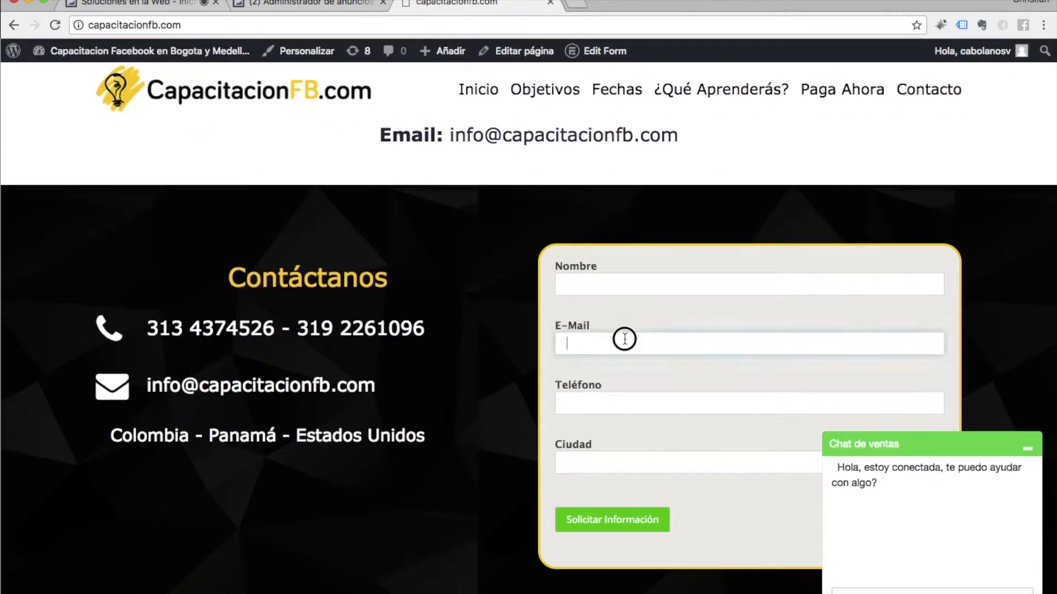
left_click(650, 395)
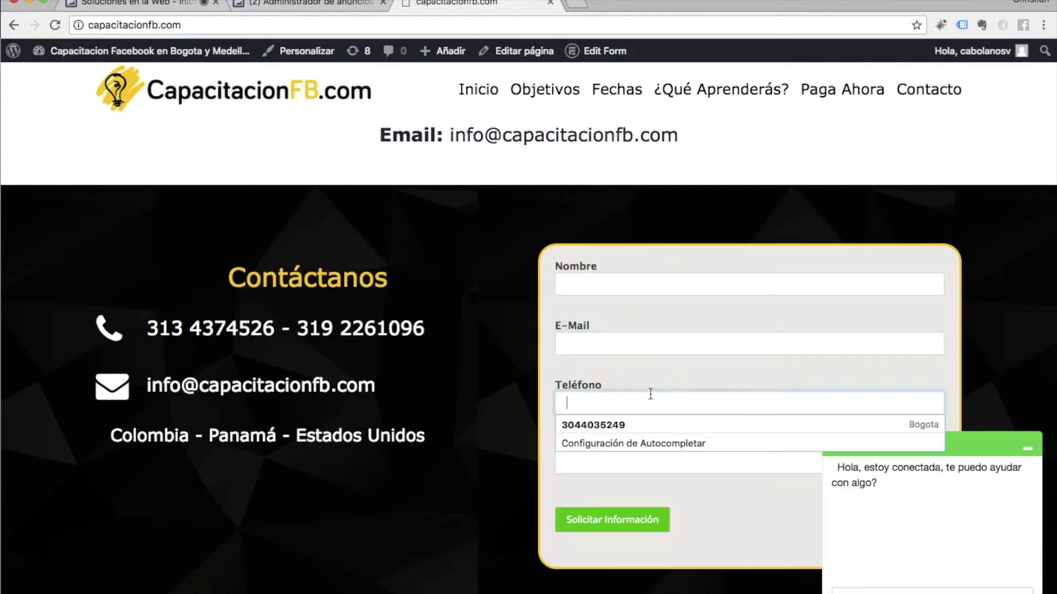
left_click(474, 253)
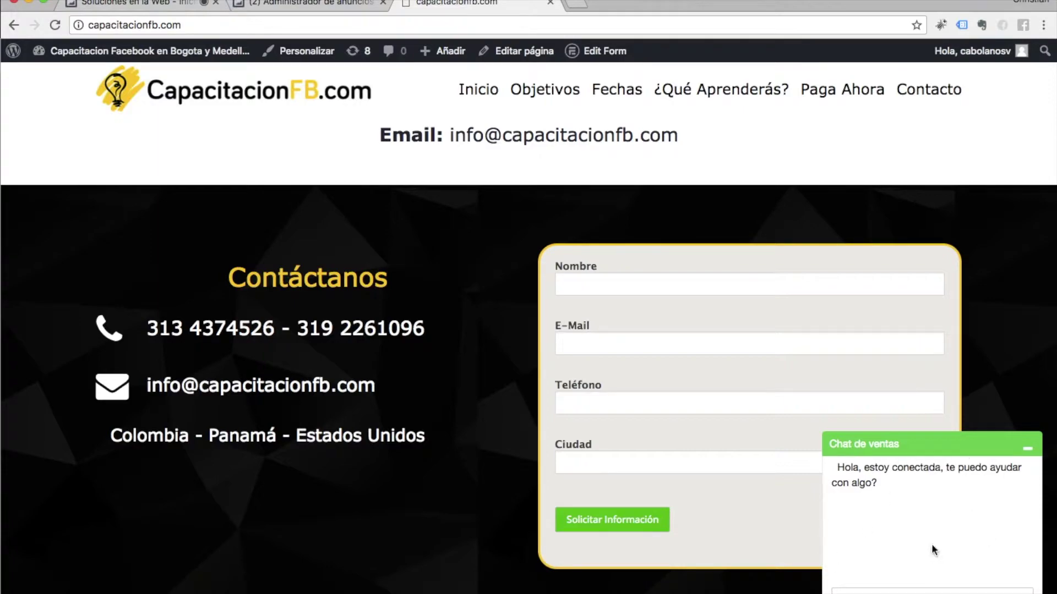
Step: Look over the Objetivos del Seminario section, and briefly play and pause its embedded video
scroll(462, 305, "up", 20)
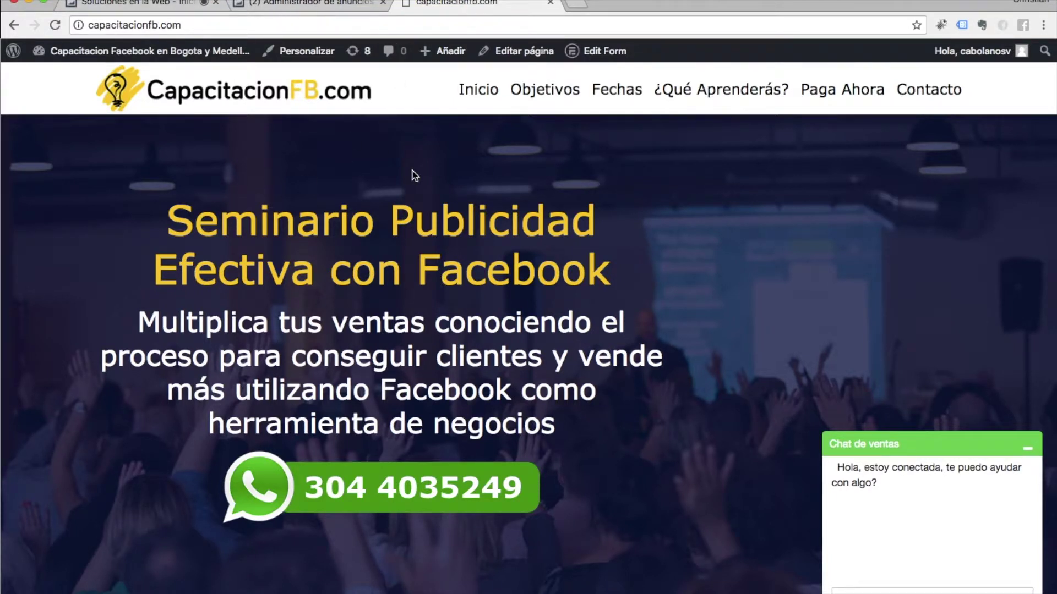
scroll(415, 176, "down", 5)
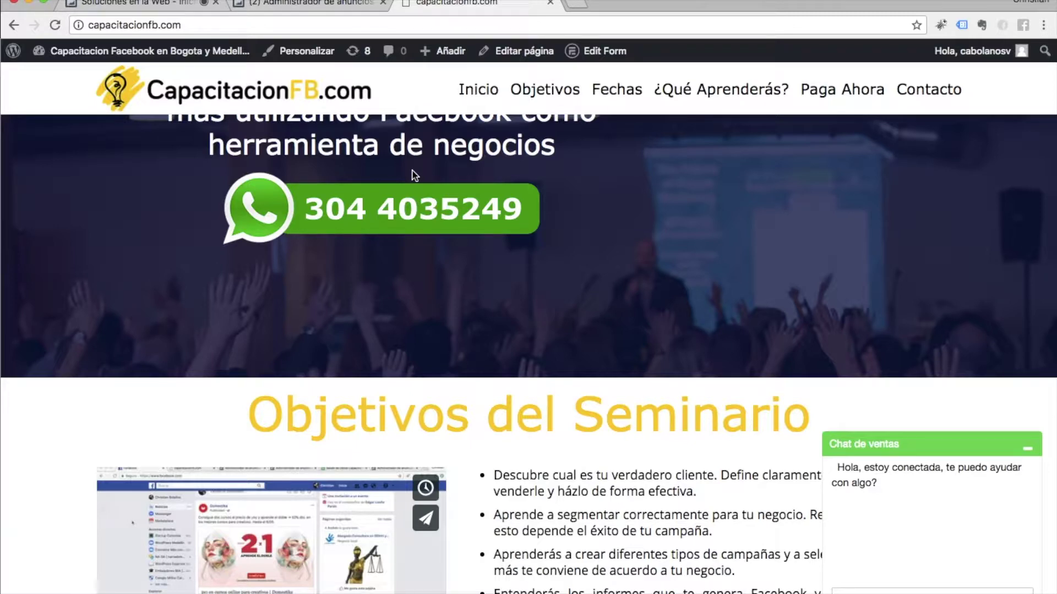
scroll(375, 270, "down", 8)
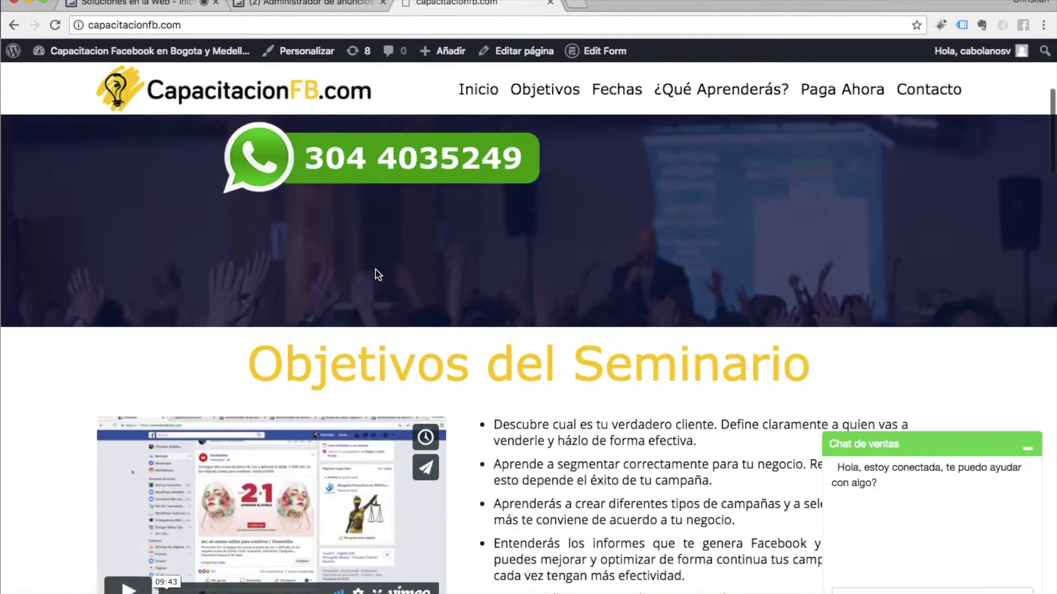
scroll(644, 255, "up", 10)
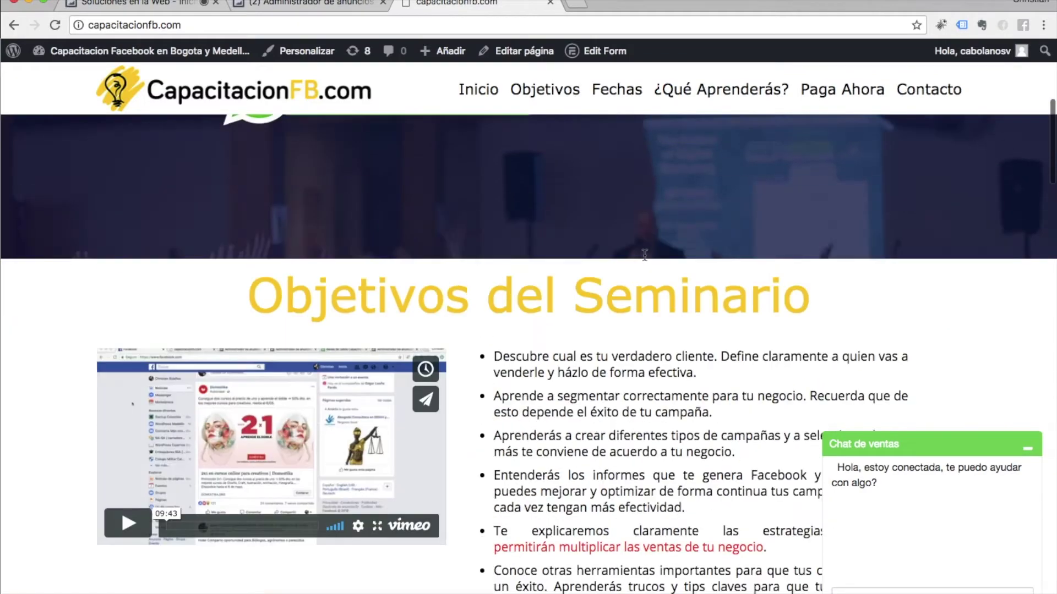
scroll(644, 255, "down", 3)
scroll(643, 256, "down", 7)
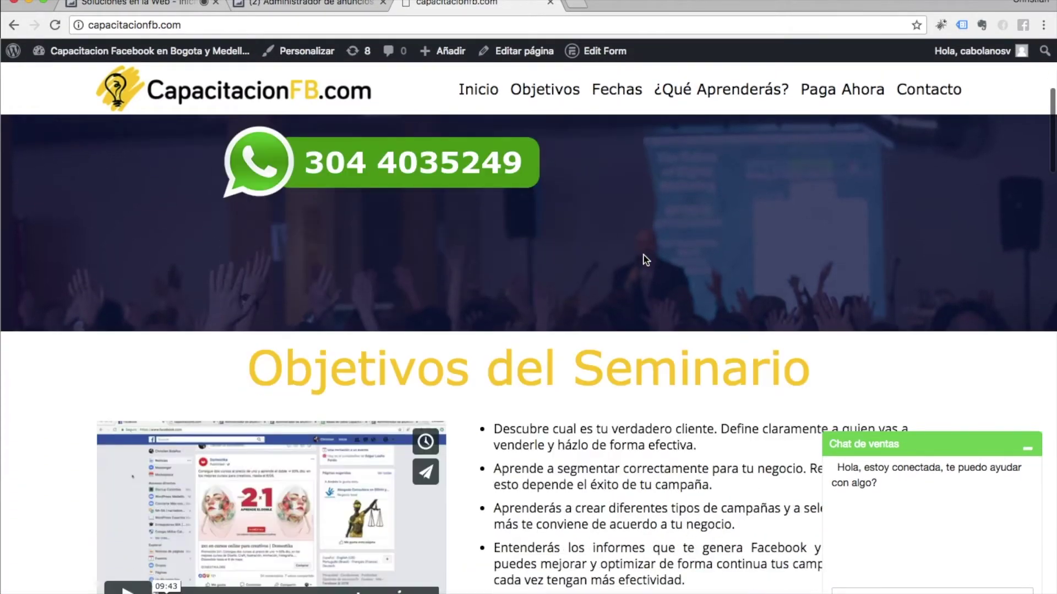
left_click(127, 452)
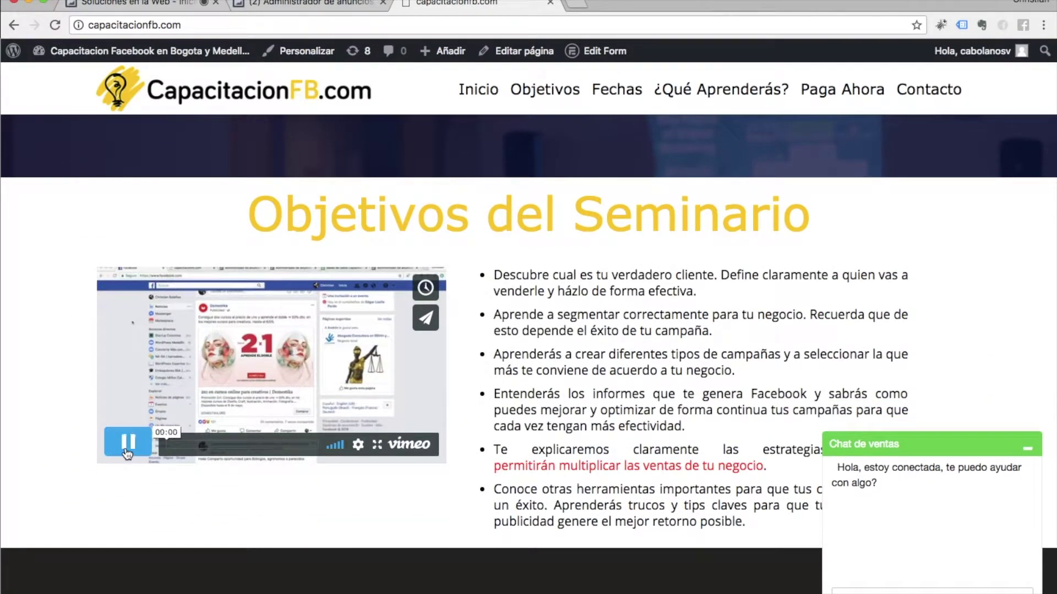
left_click(127, 453)
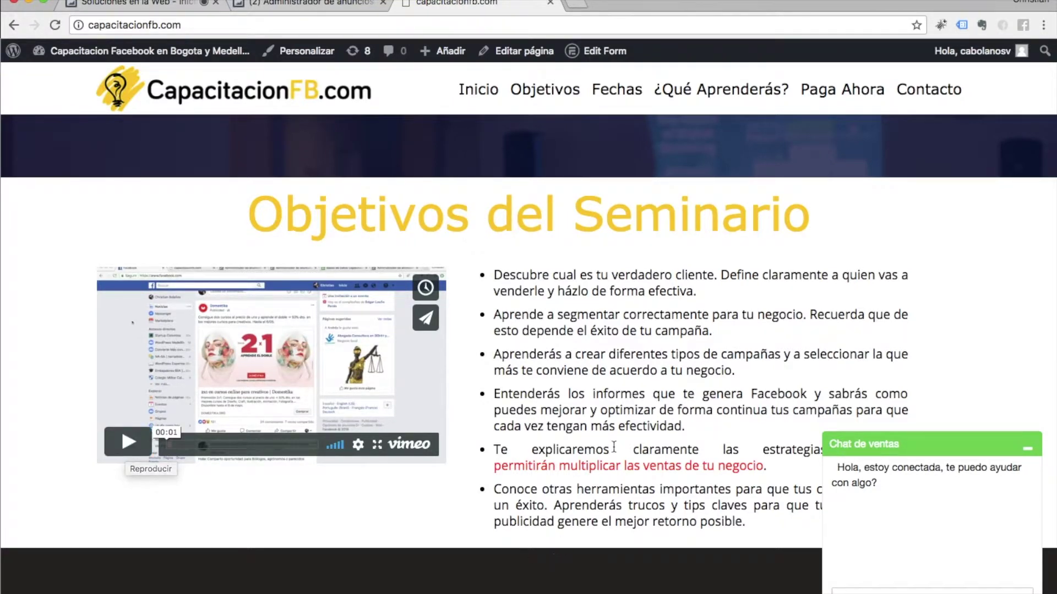
Step: Visit the Objetivos, Fechas, ¿Qué Aprenderás? and Paga Ahora sections of the landing page, and look over the rest of it
scroll(614, 432, "up", 4)
left_click(563, 95)
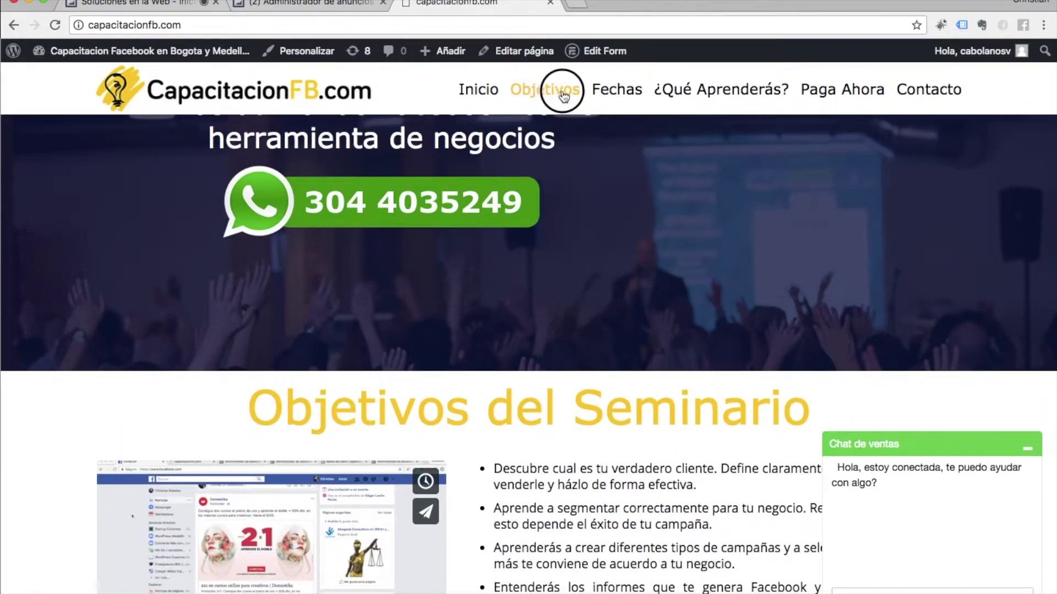
left_click(614, 101)
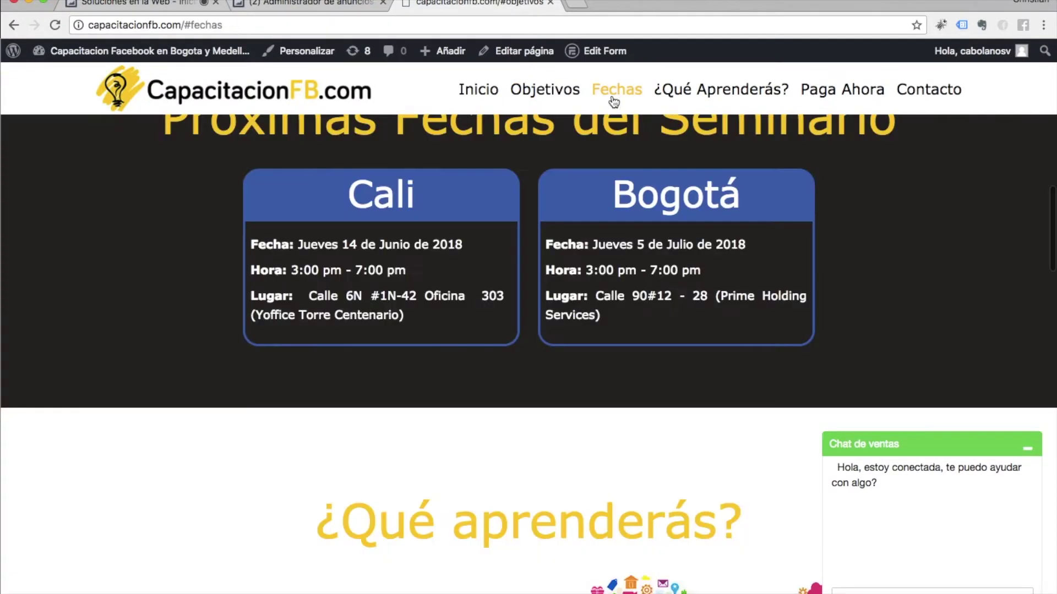
left_click(736, 98)
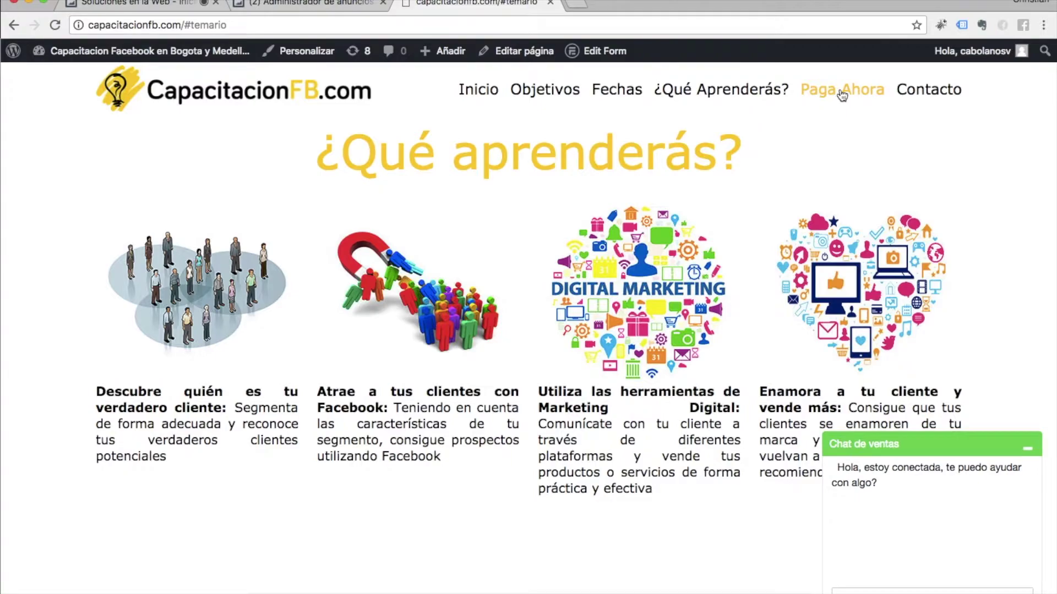
left_click(837, 102)
scroll(955, 262, "up", 10)
scroll(955, 262, "down", 20)
scroll(957, 268, "down", 15)
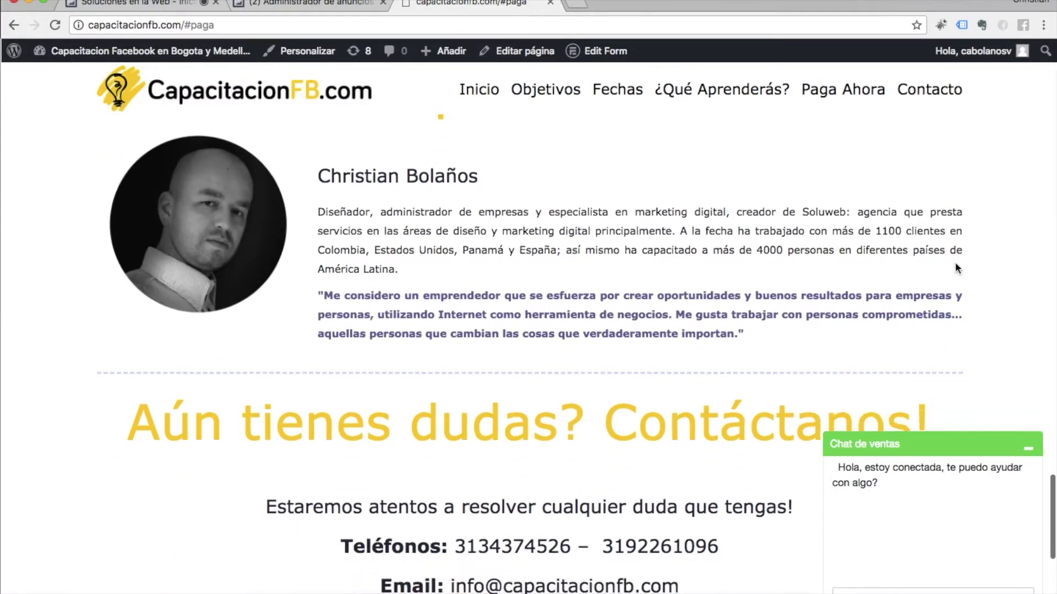
scroll(958, 268, "up", 20)
scroll(958, 268, "up", 2)
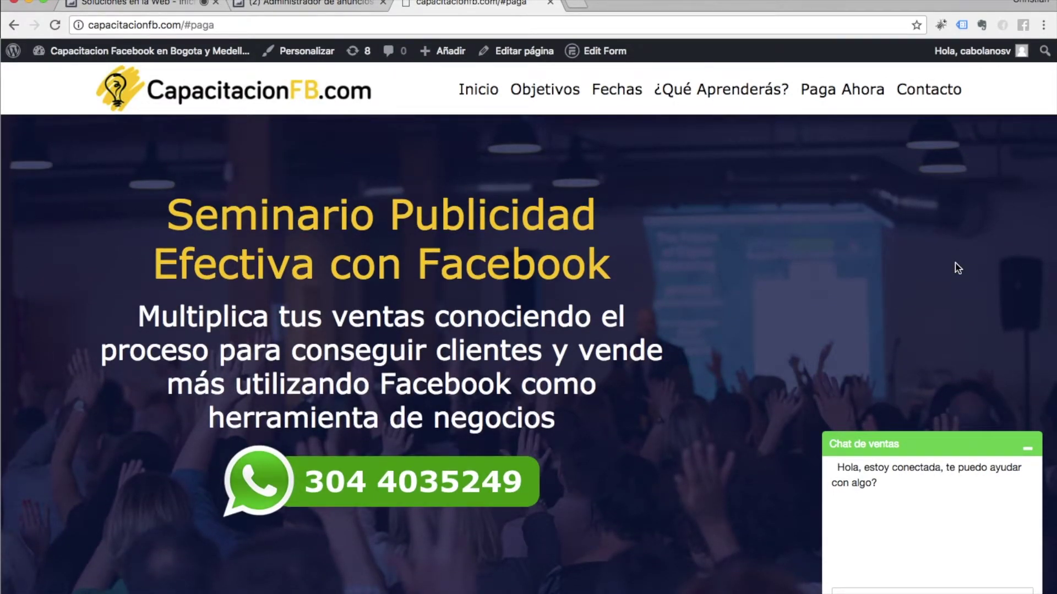
Step: Return to the campaign objectives in the ads manager, and open facebook.com in a new browser tab
left_click(327, 3)
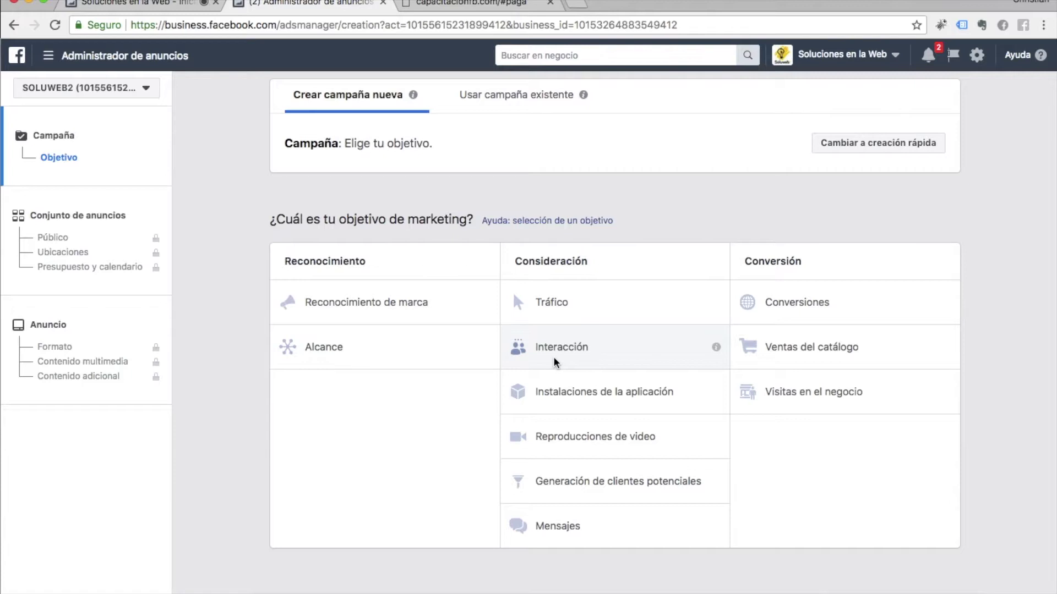
left_click(575, 6)
type("facebook.com")
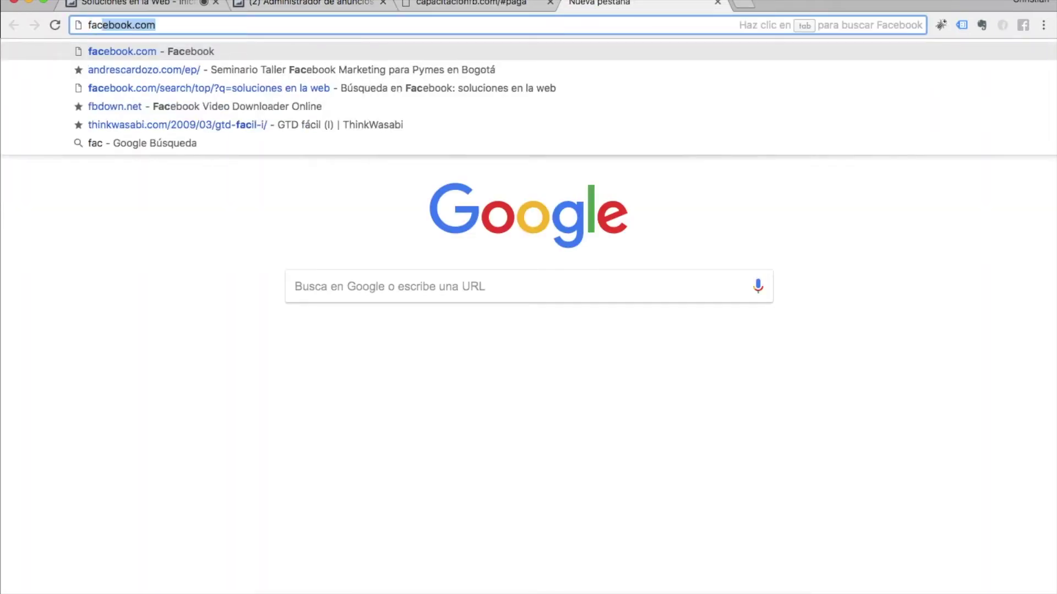
key("Return")
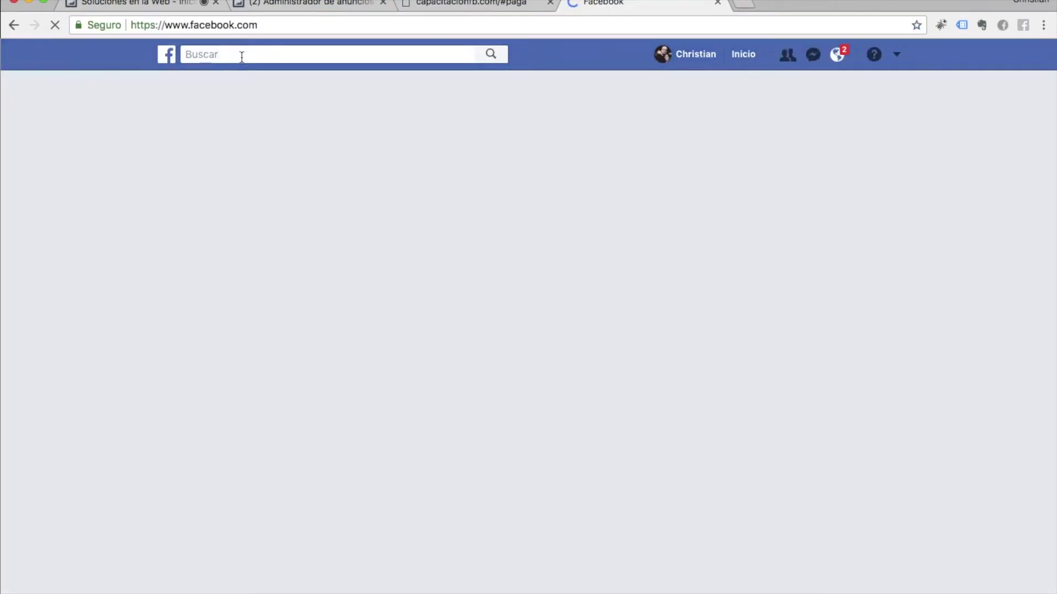
left_click(242, 57)
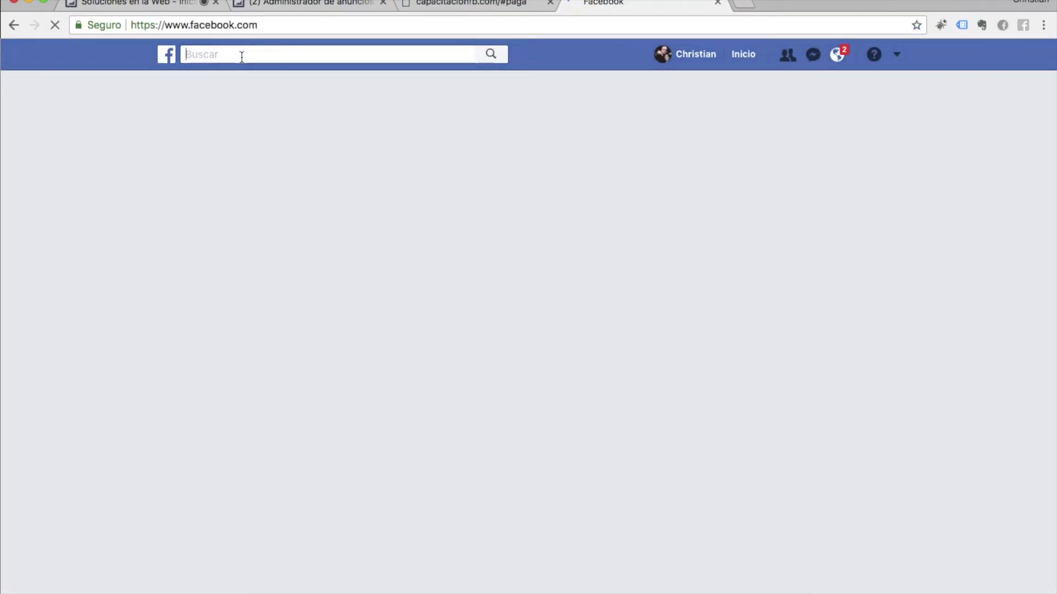
type("soluweb")
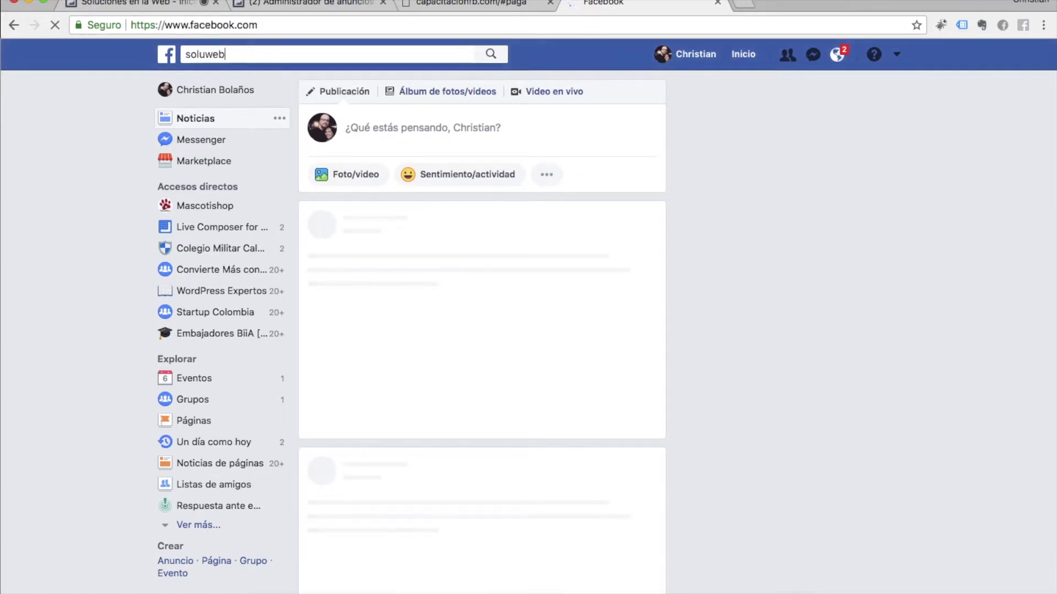
key("BackSpace")
key("BackSpace")
key("BackSpace")
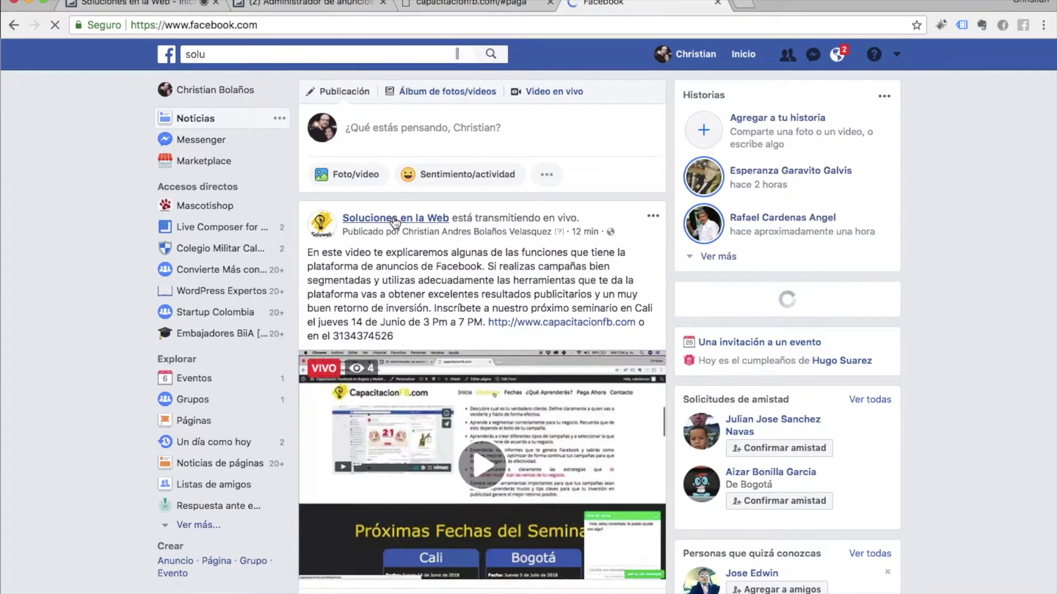
Step: Open the Soluciones en la Web page from its live post, and switch to managing it in the business manager (administrador comercial)
left_click(394, 222)
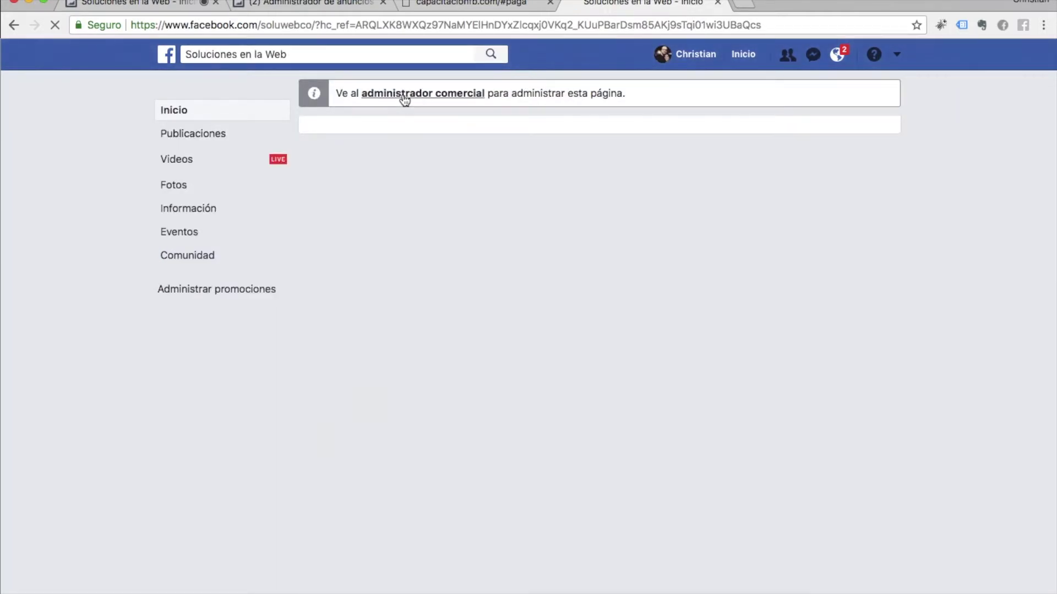
left_click(405, 95)
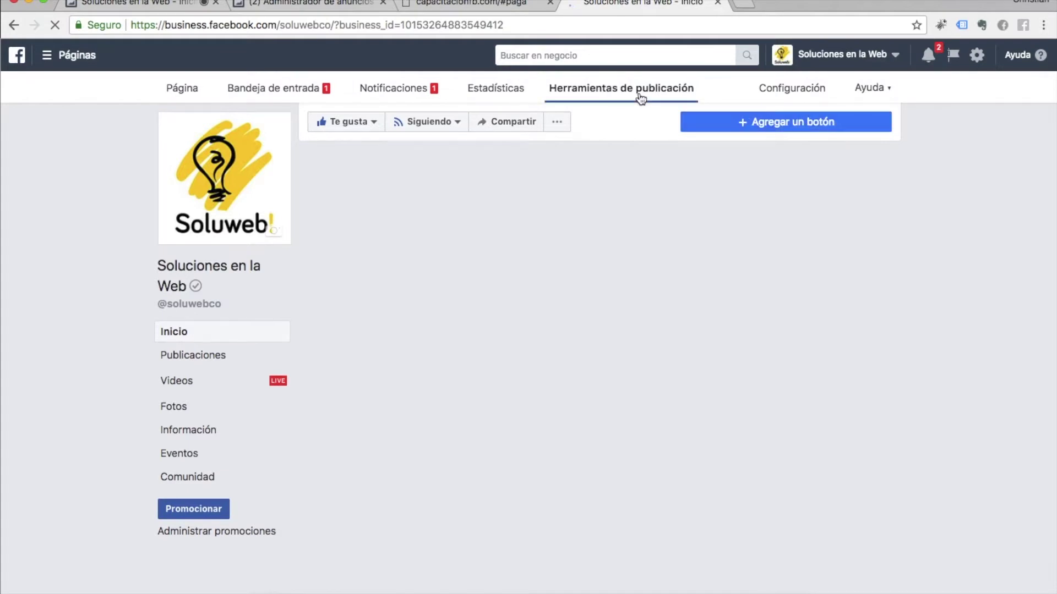
Step: Open the page's publishing tools (Herramientas de publicación) and examine the reach and clicks of the published posts
left_click(640, 97)
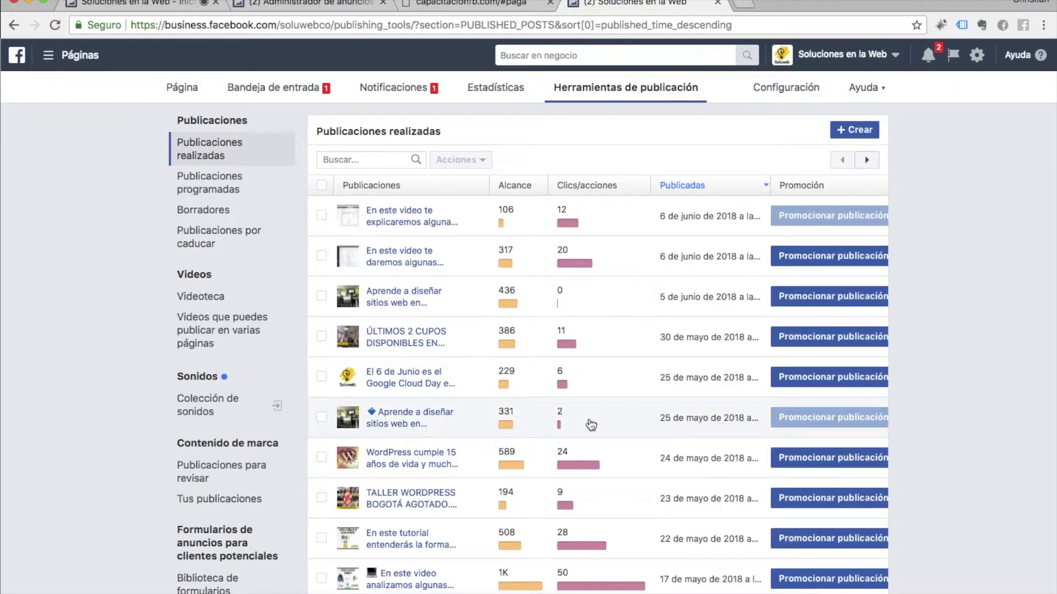
scroll(590, 425, "down", 10)
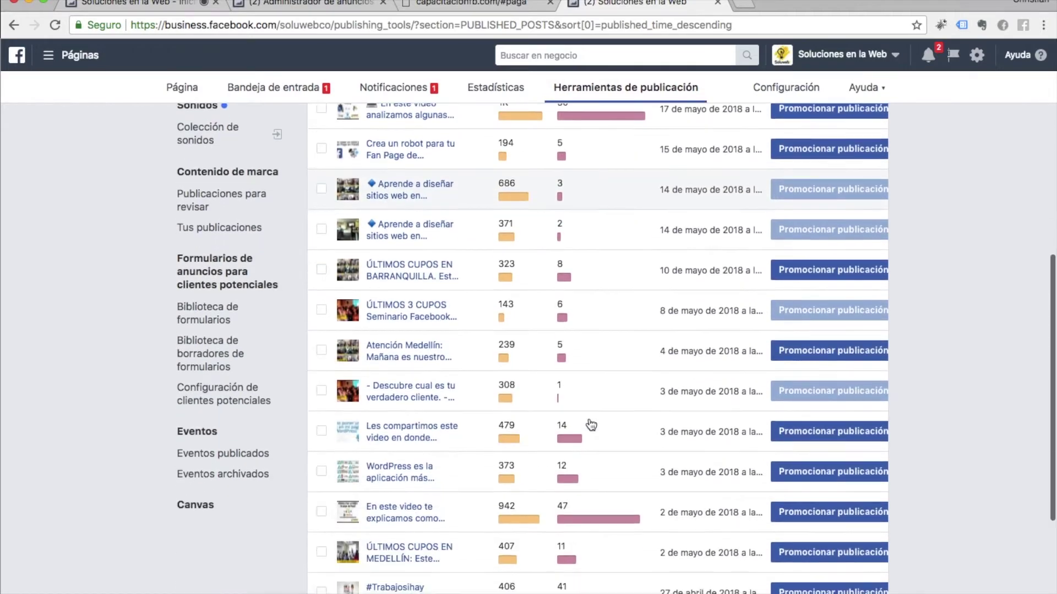
scroll(590, 424, "up", 10)
scroll(590, 424, "up", 1)
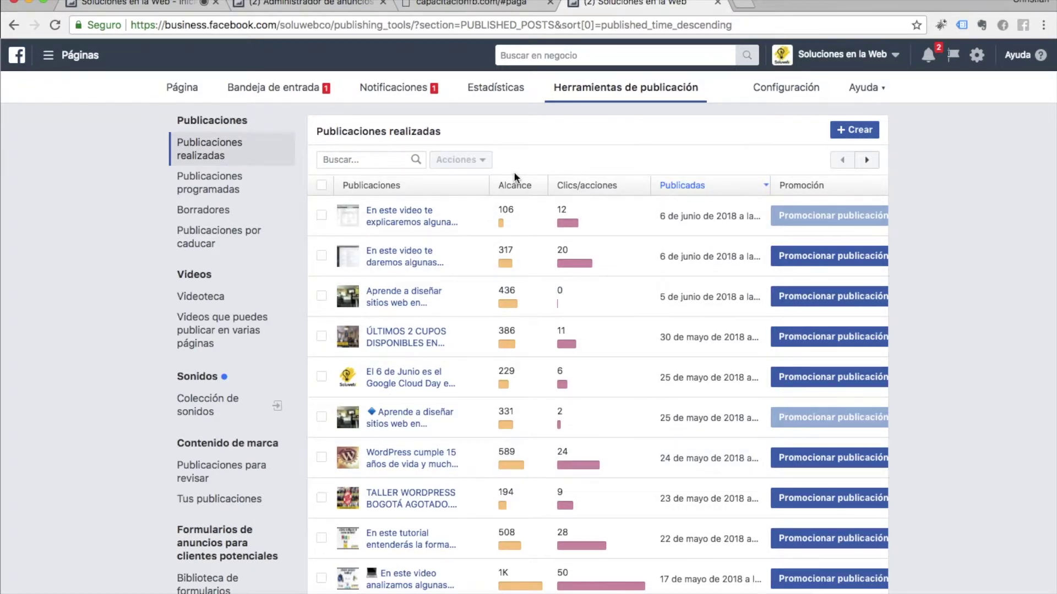
scroll(515, 175, "down", 3)
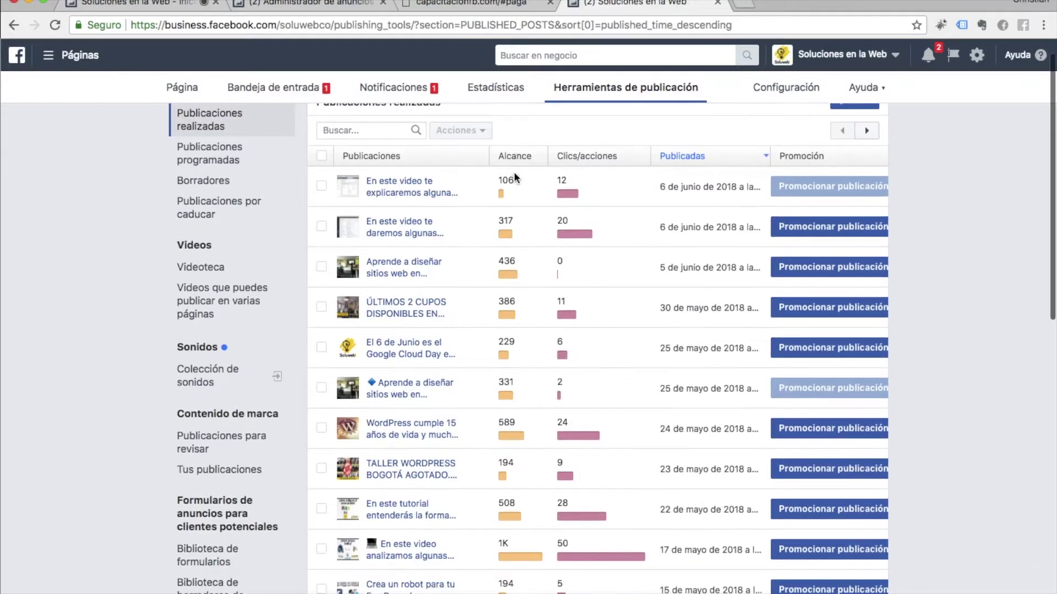
scroll(504, 207, "up", 3)
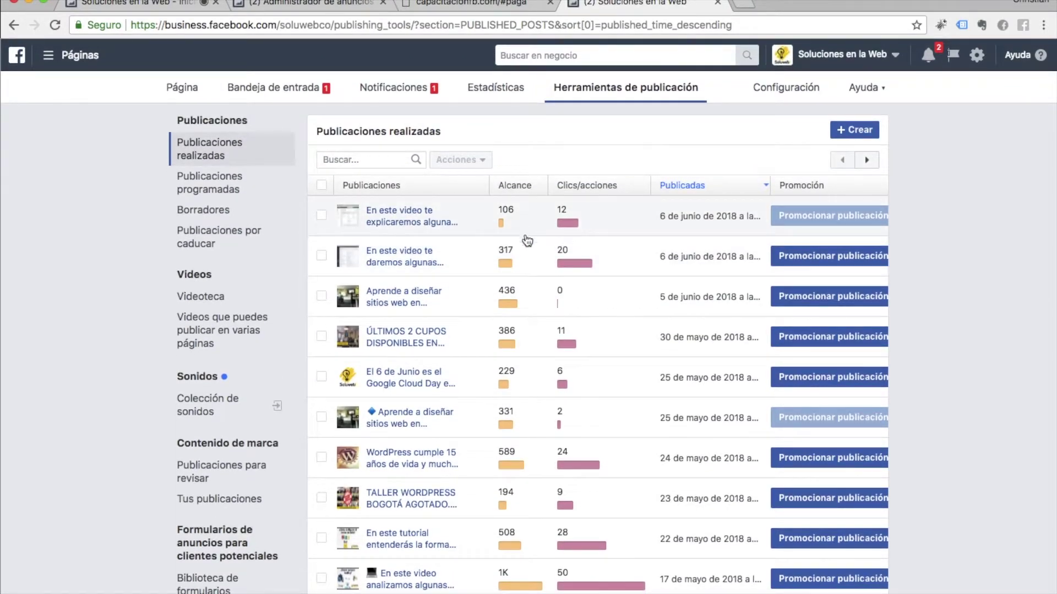
scroll(512, 298, "down", 4)
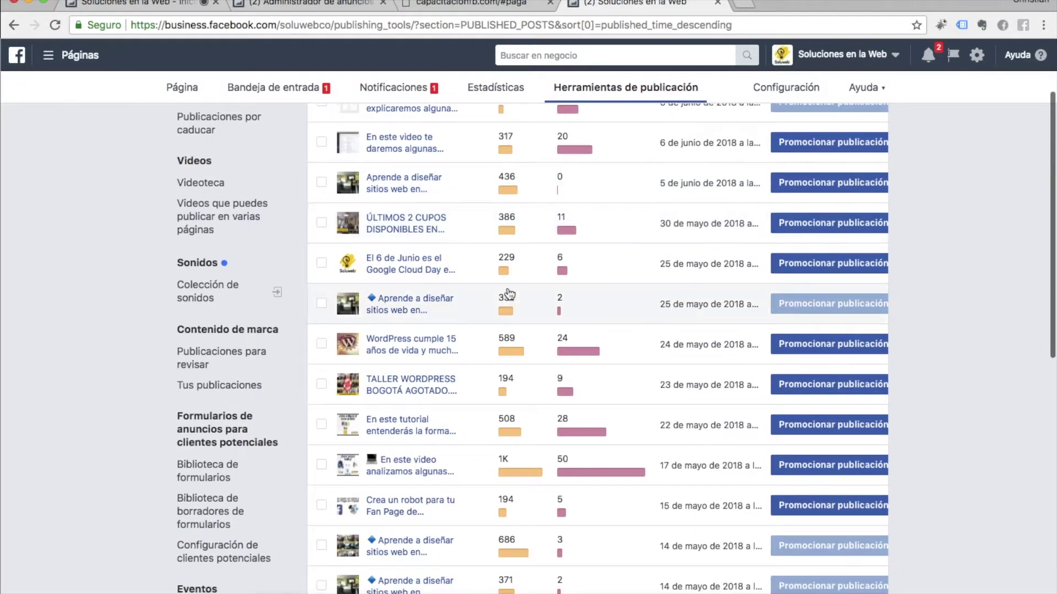
scroll(508, 275, "up", 4)
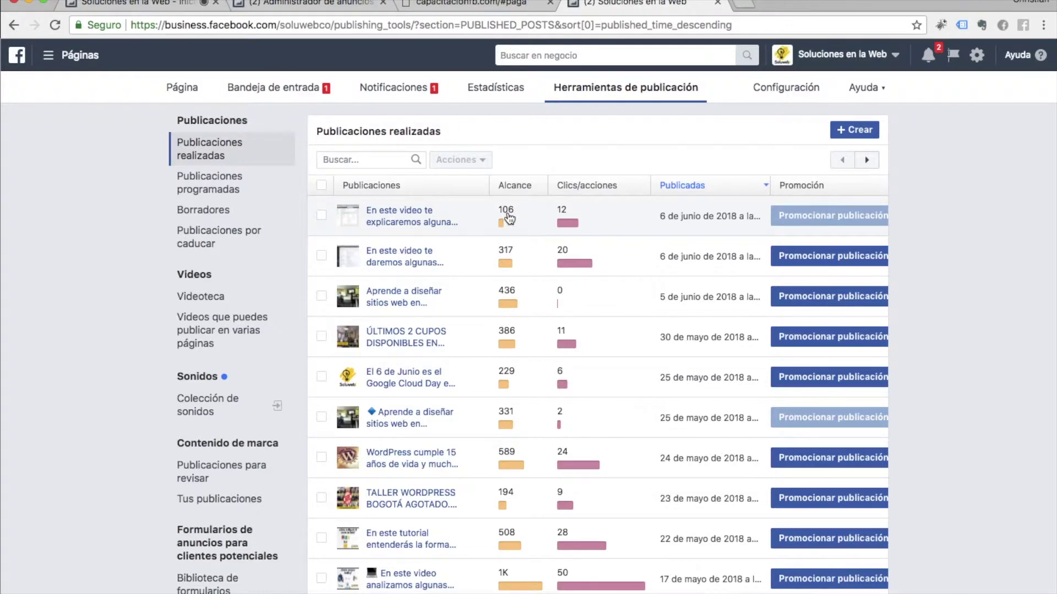
scroll(509, 218, "down", 5)
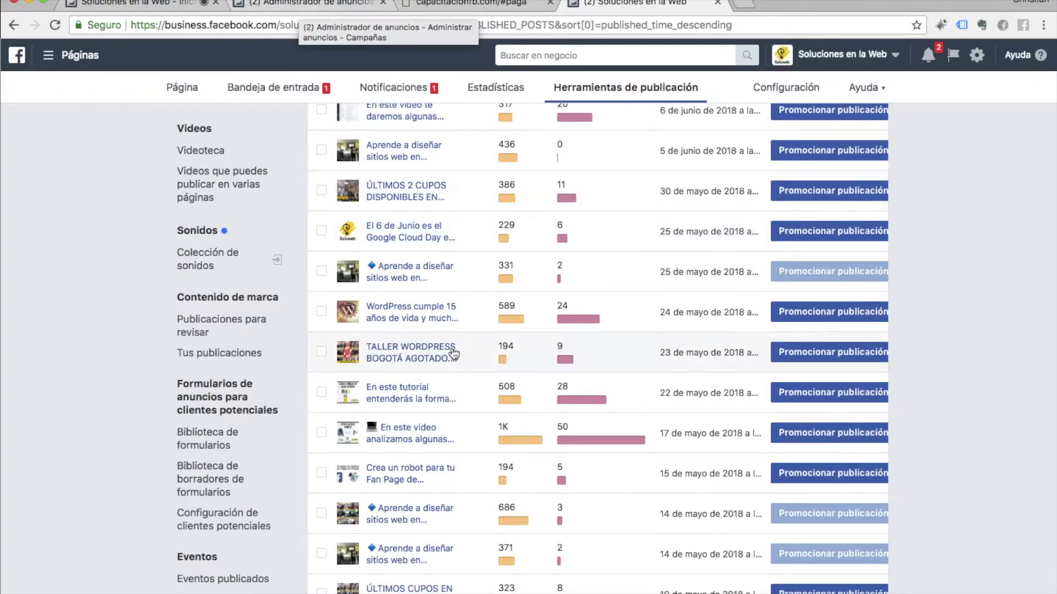
scroll(437, 419, "down", 10)
scroll(454, 353, "down", 2)
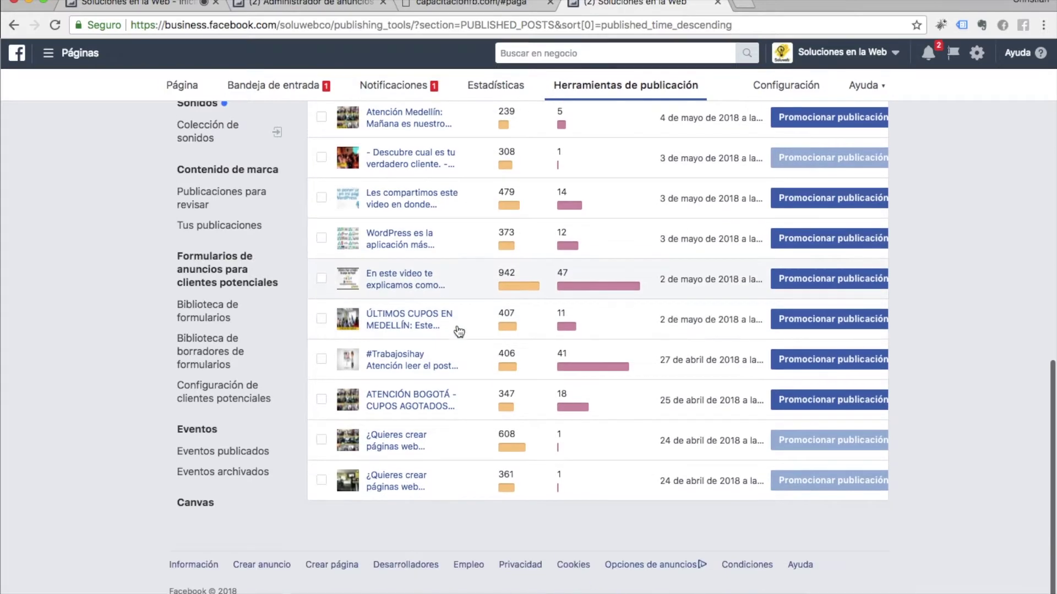
scroll(459, 331, "up", 15)
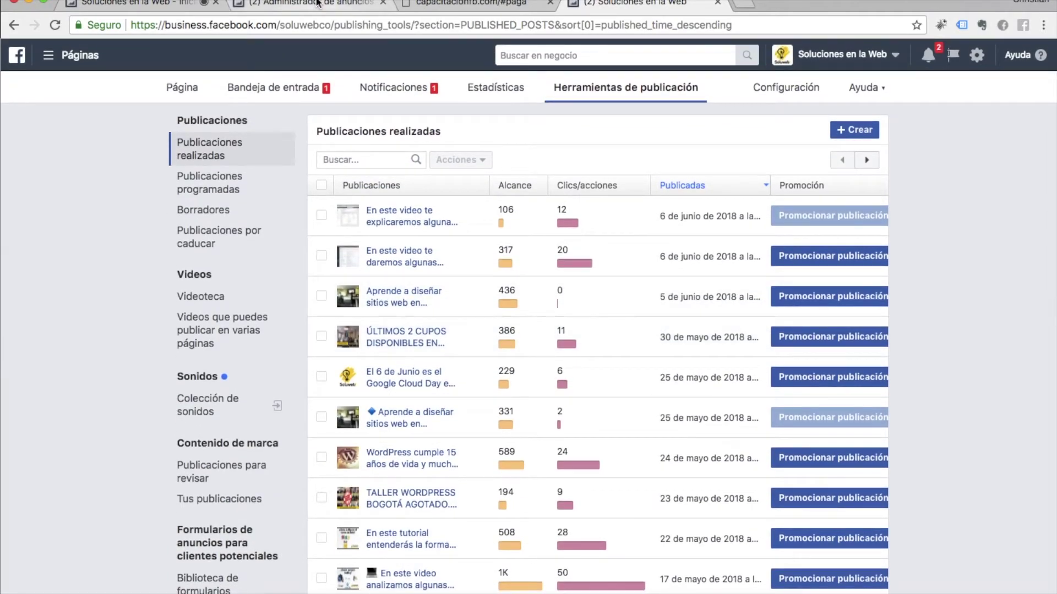
Step: Return to the campaign objectives in the ads manager and examine the options under Consideración
left_click(318, 3)
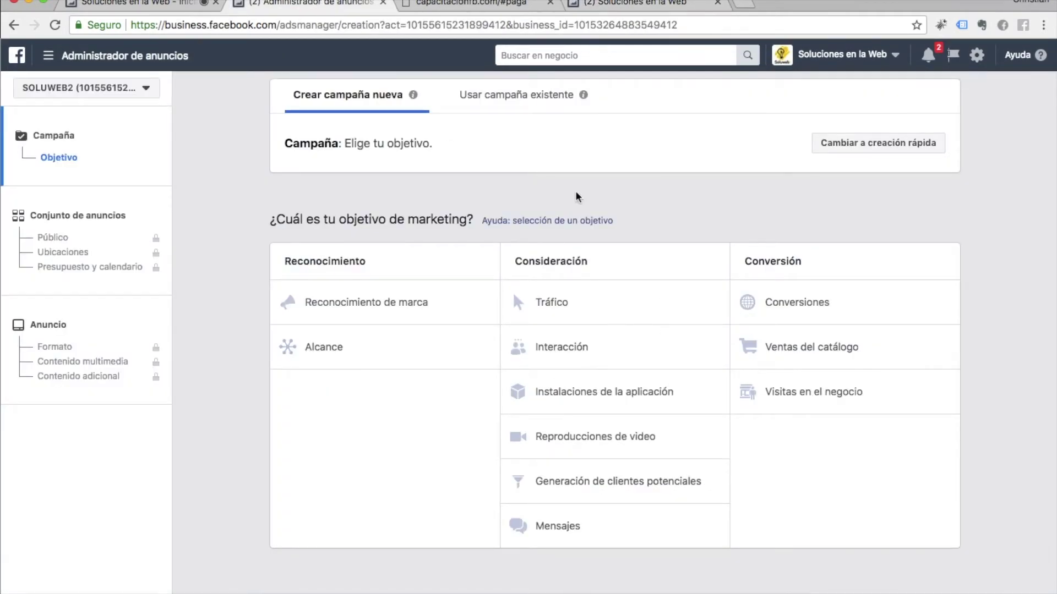
scroll(1014, 450, "down", 1)
mouse_move(609, 501)
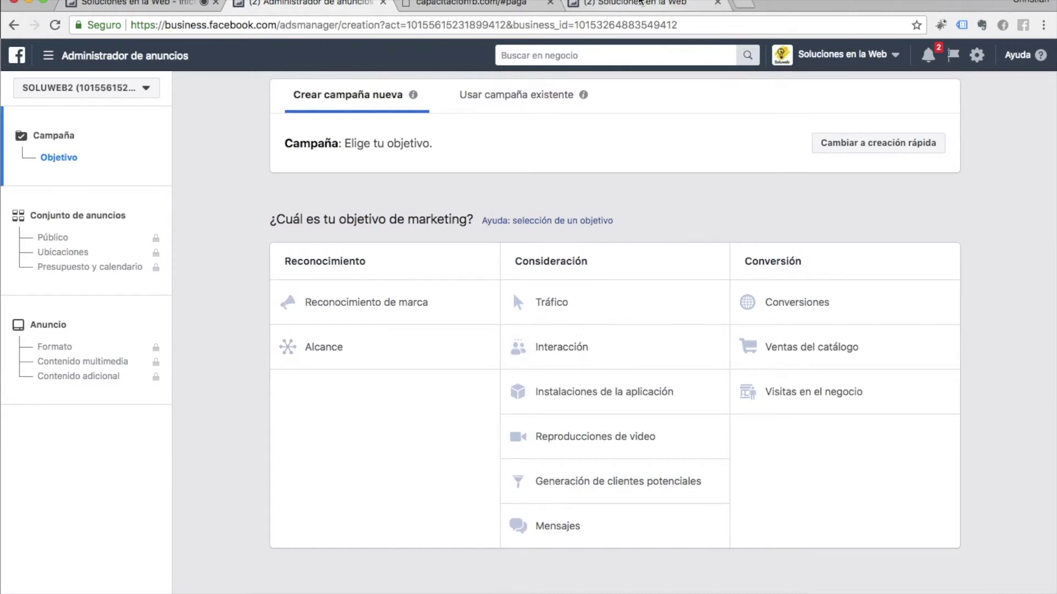
Step: Open facebook.com in a new browser tab and find the sponsored Platzi post in the news feed
left_click(640, 2)
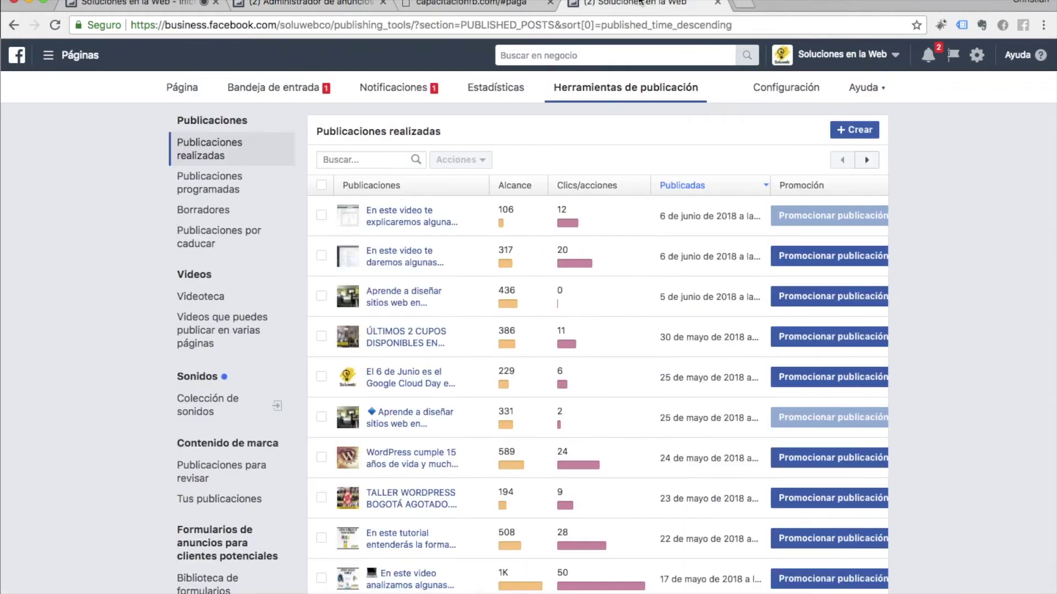
left_click(740, 4)
type("f")
key("Return")
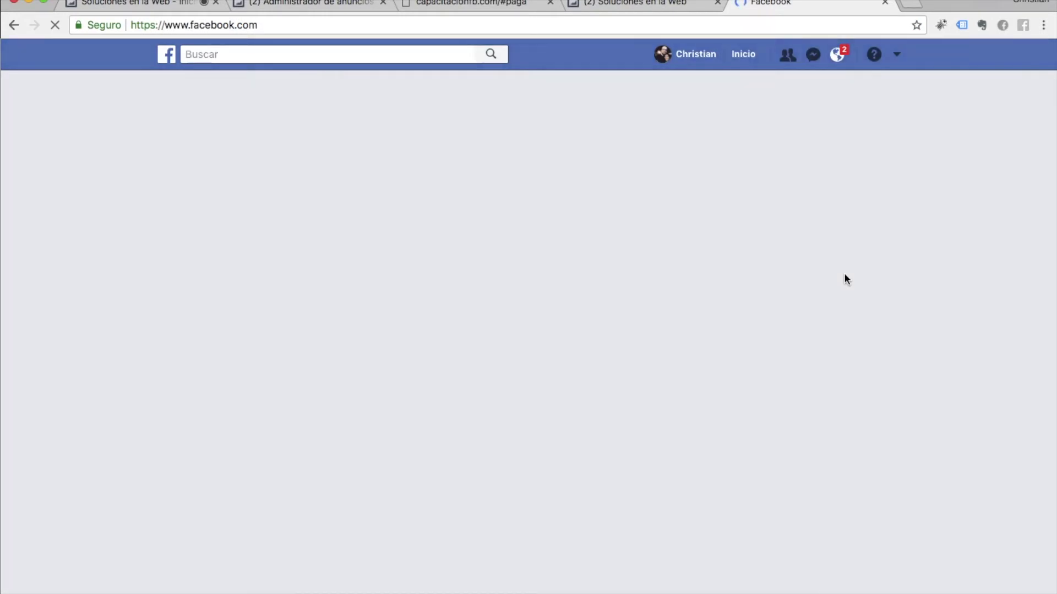
scroll(844, 278, "down", 10)
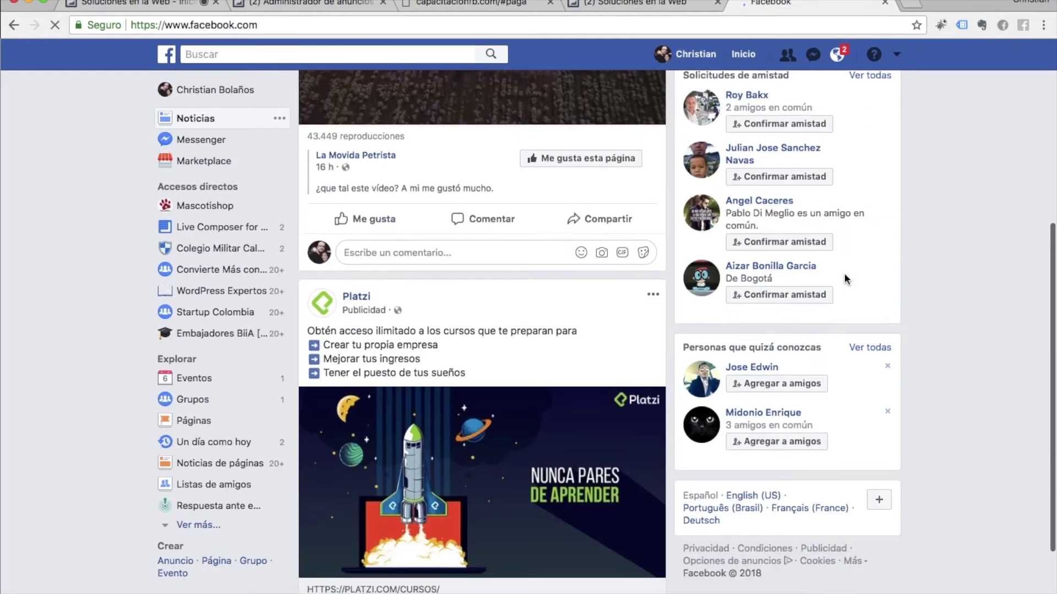
scroll(846, 278, "down", 2)
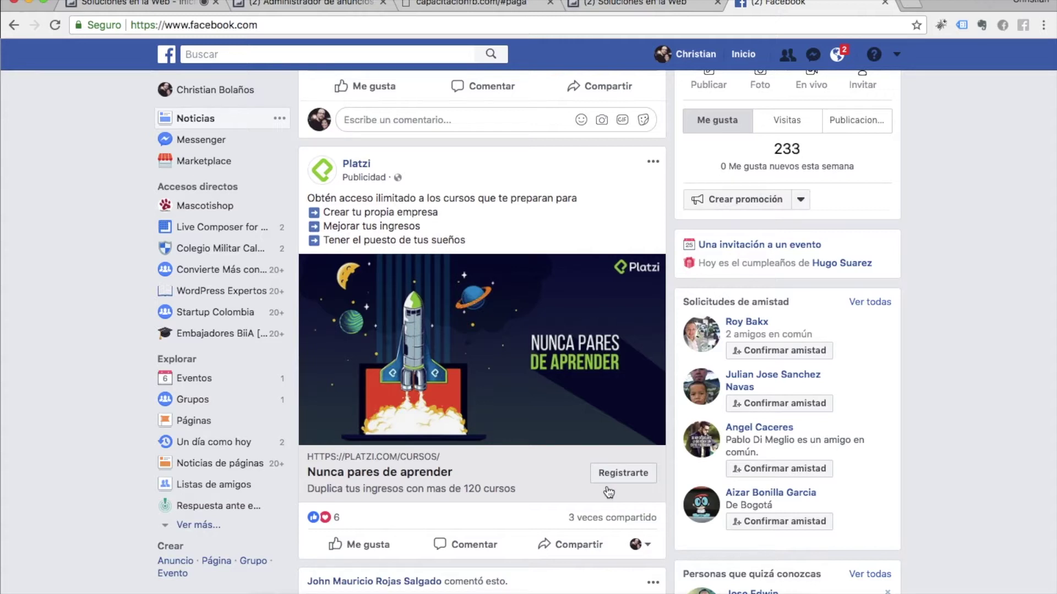
scroll(608, 492, "down", 1)
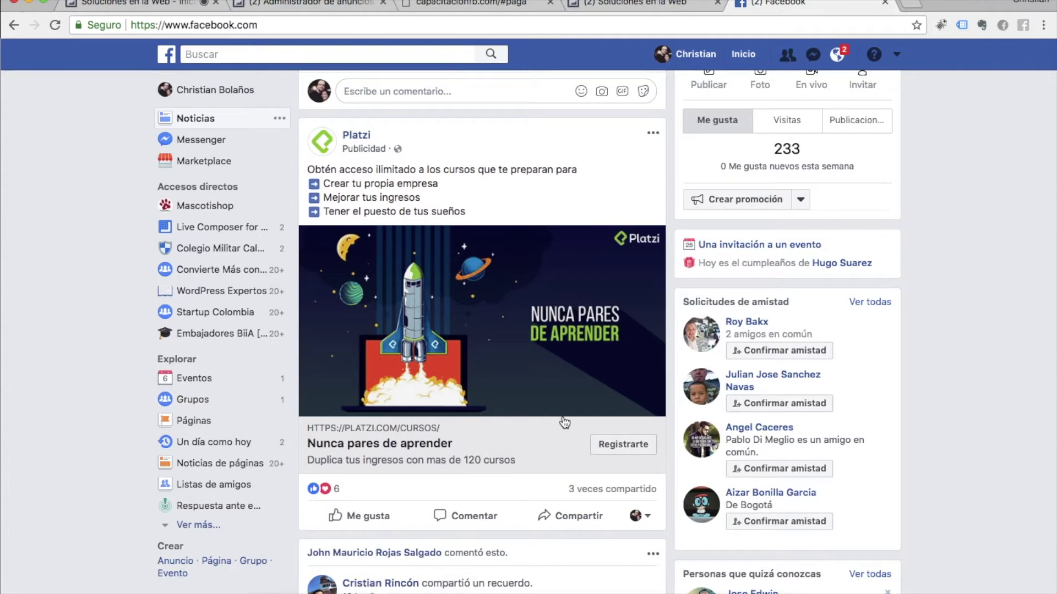
Step: Revisit the campaign objectives and the published posts list, and examine the Platzi ad in the news feed again
left_click(311, 4)
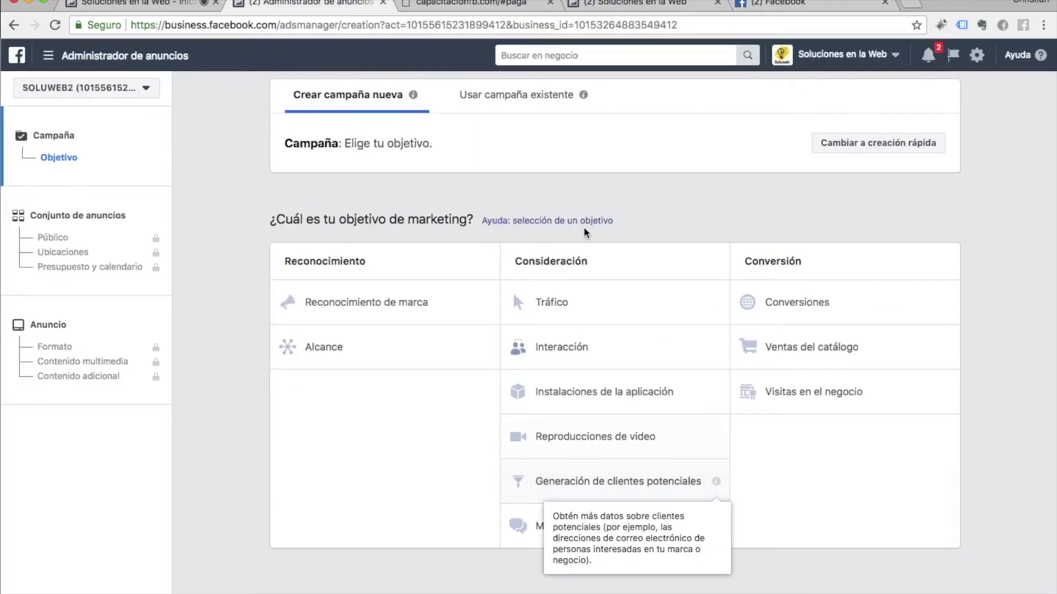
left_click(633, 5)
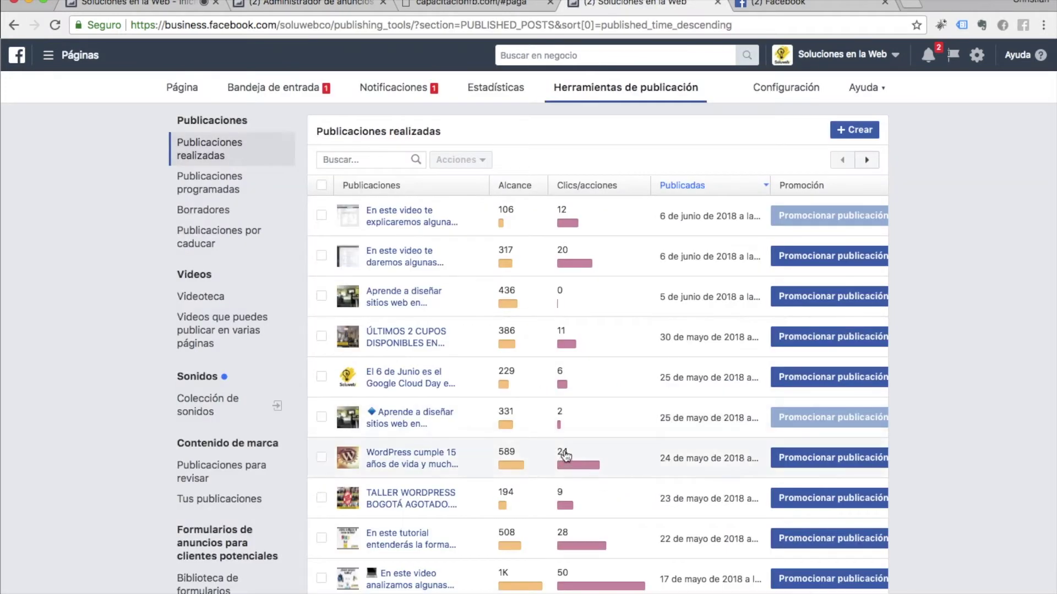
left_click(785, 4)
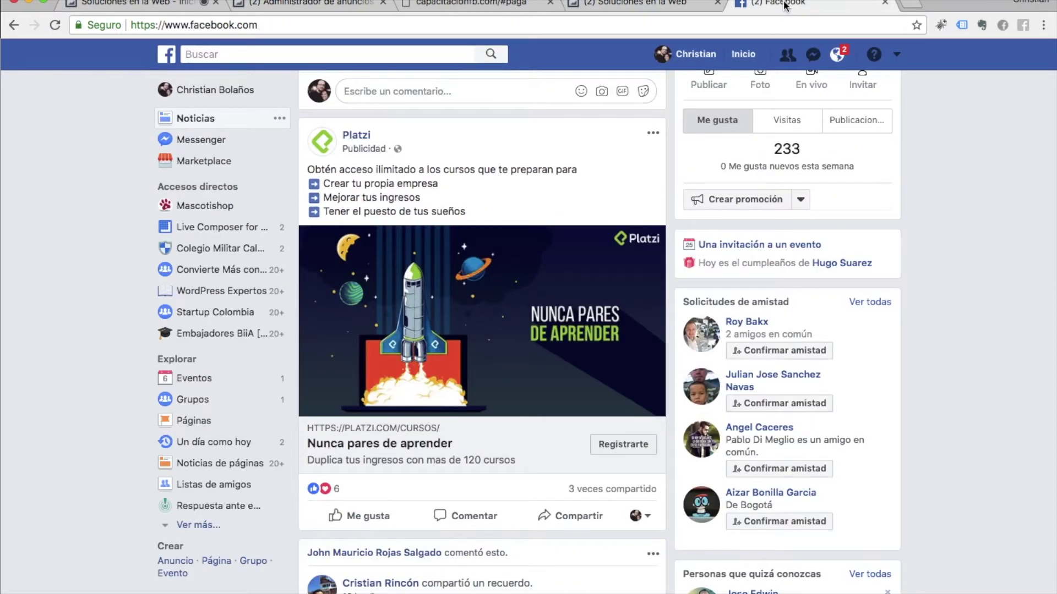
scroll(522, 367, "down", 3)
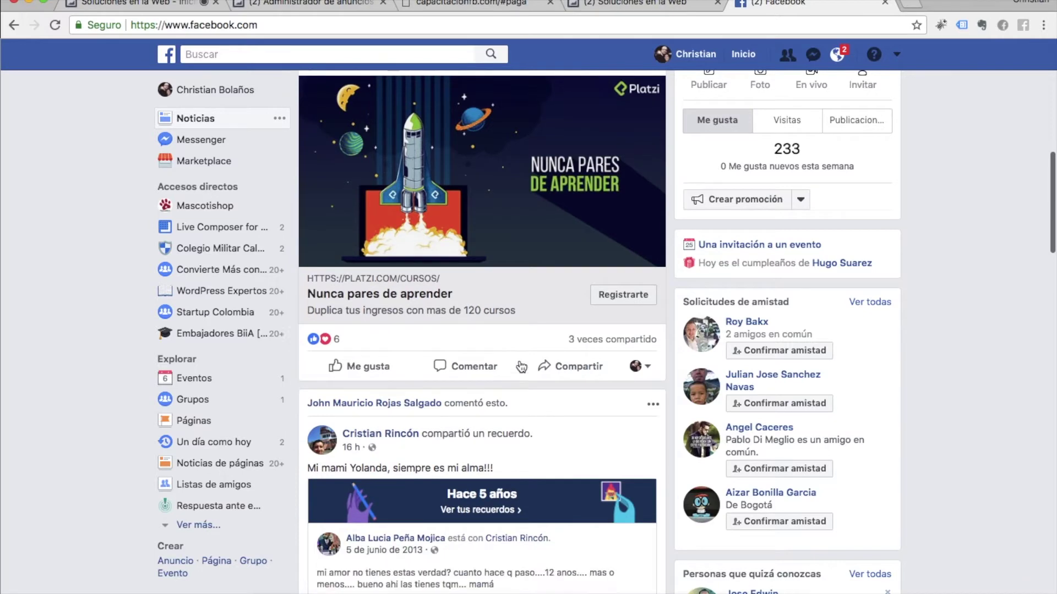
scroll(521, 367, "up", 4)
scroll(521, 367, "up", 1)
scroll(550, 374, "down", 3)
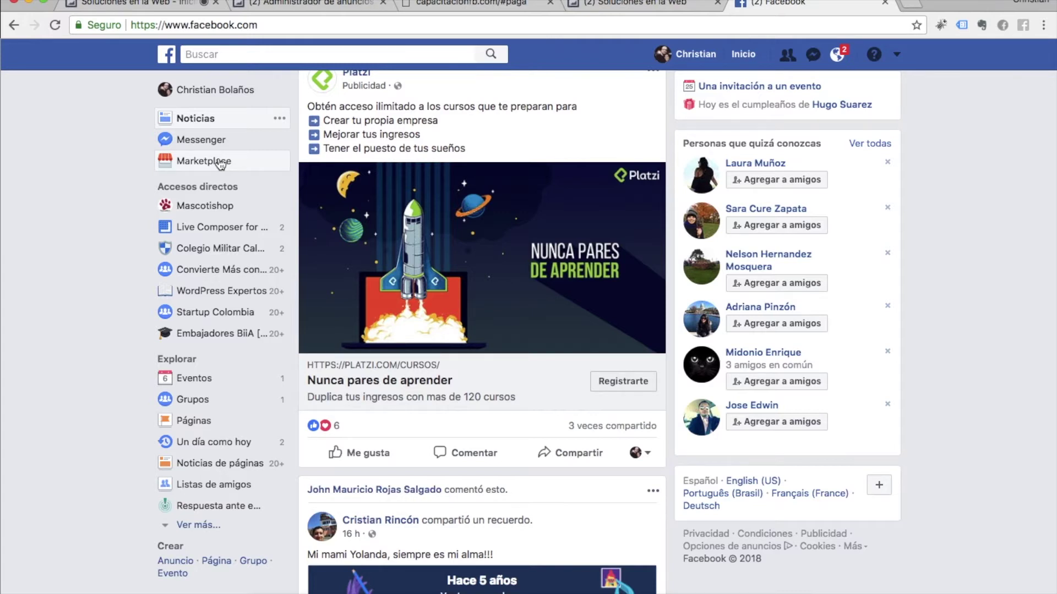
scroll(220, 163, "down", 1)
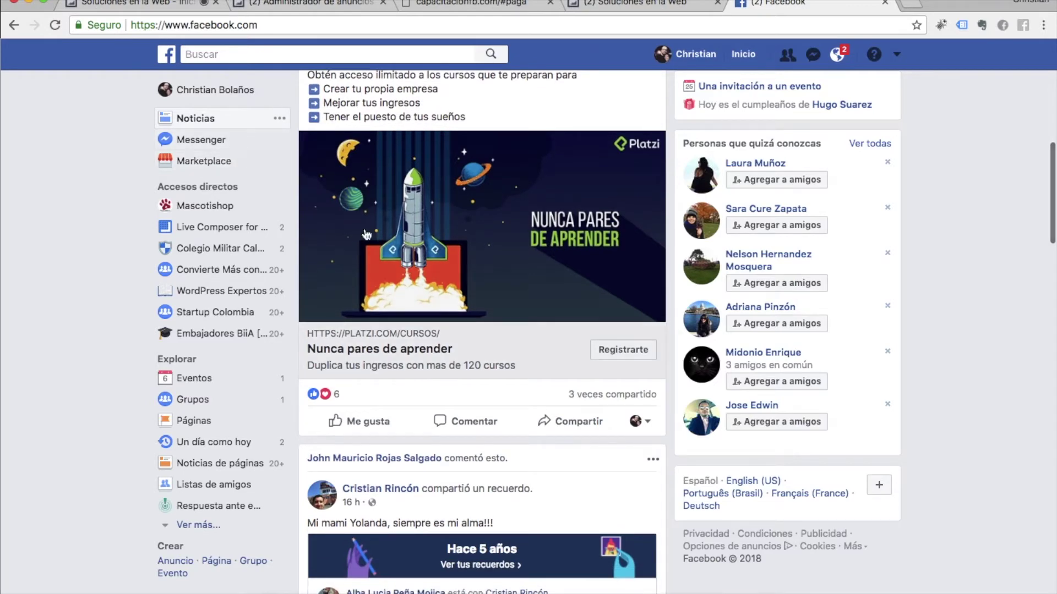
Step: Check the Mensajes objective in the ads manager against the Platzi ad in the feed, and return to the objectives
left_click(319, 4)
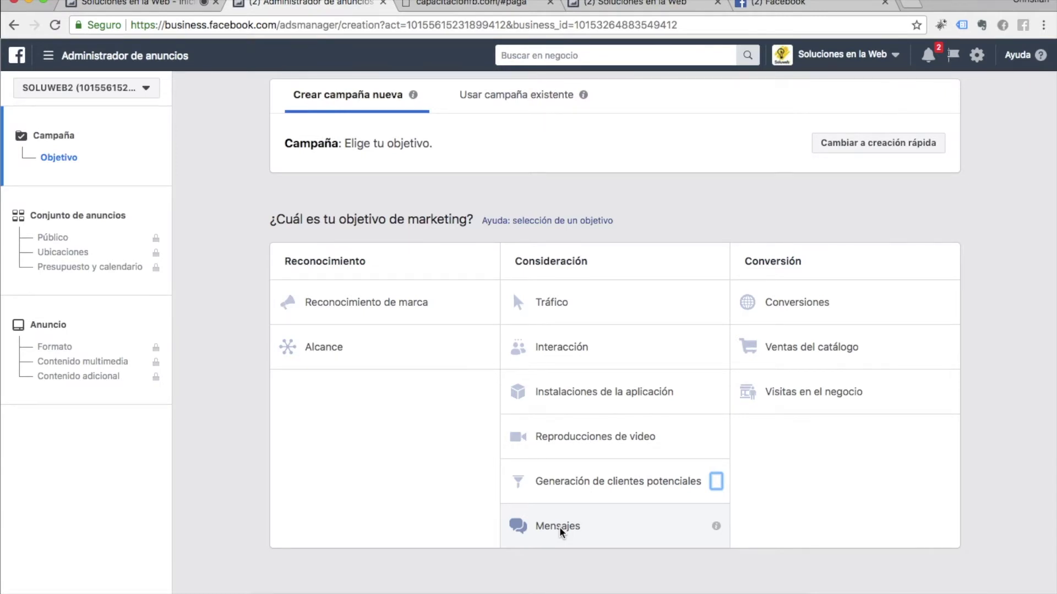
left_click(817, 3)
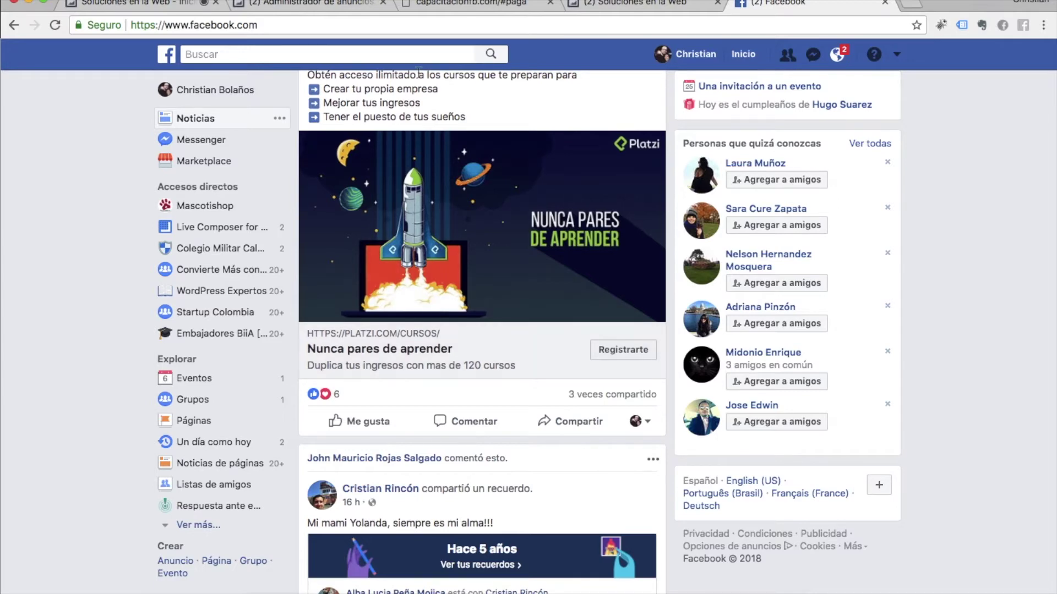
left_click(302, 2)
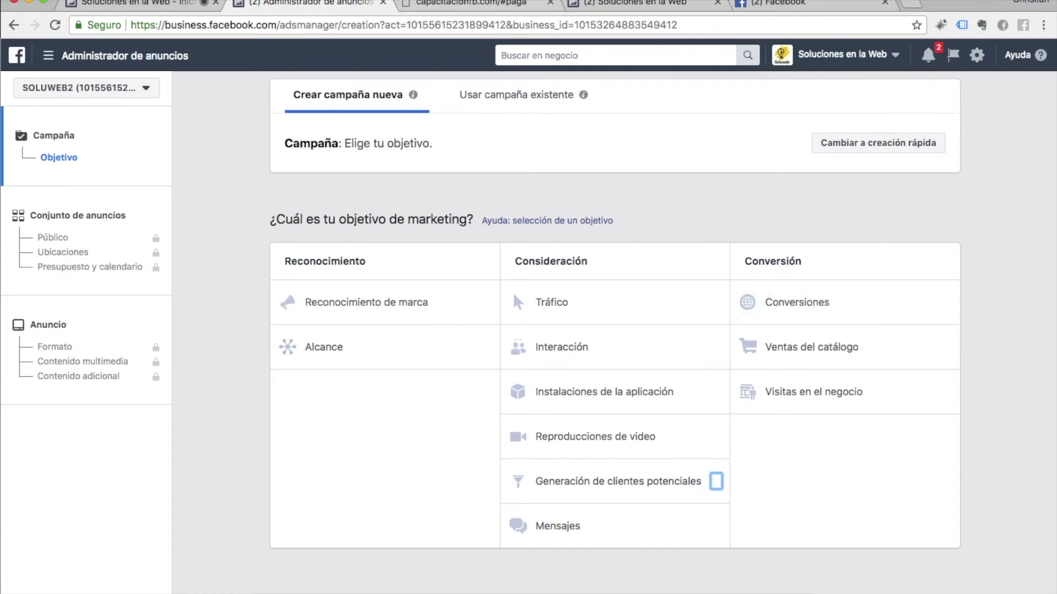
Step: Switch to the capacitacionfb.com landing page and look over its ¿Qué aprenderás?, contact form and payment sections
left_click(457, 3)
scroll(654, 344, "down", 20)
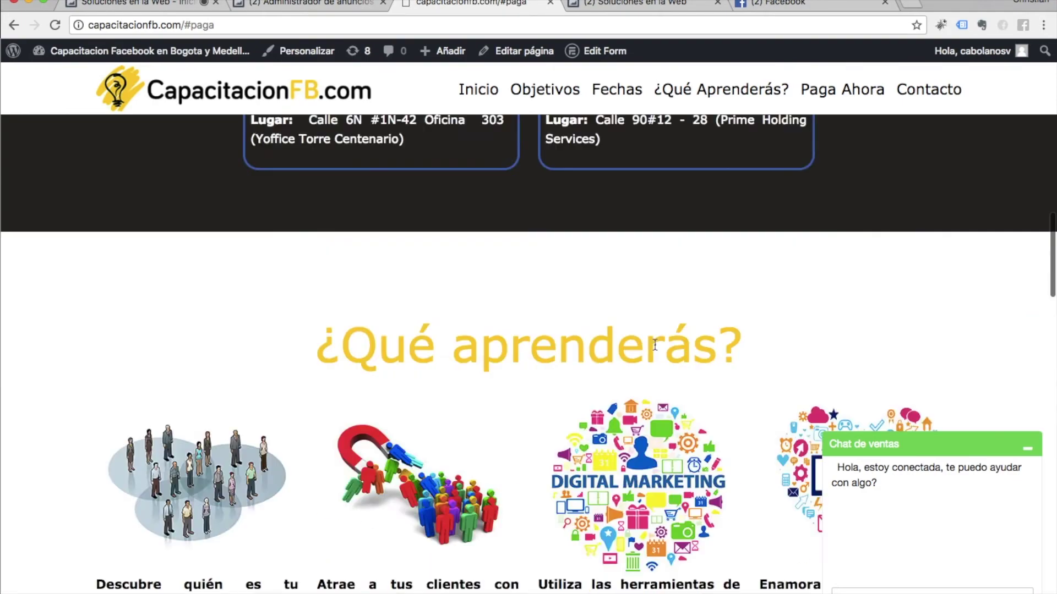
scroll(654, 344, "down", 10)
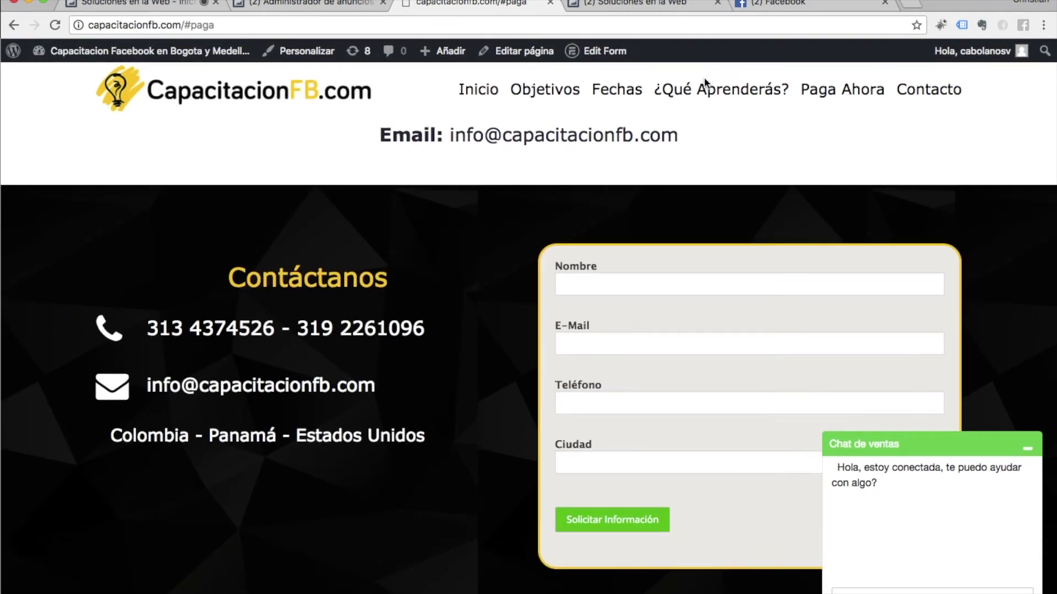
scroll(705, 81, "up", 13)
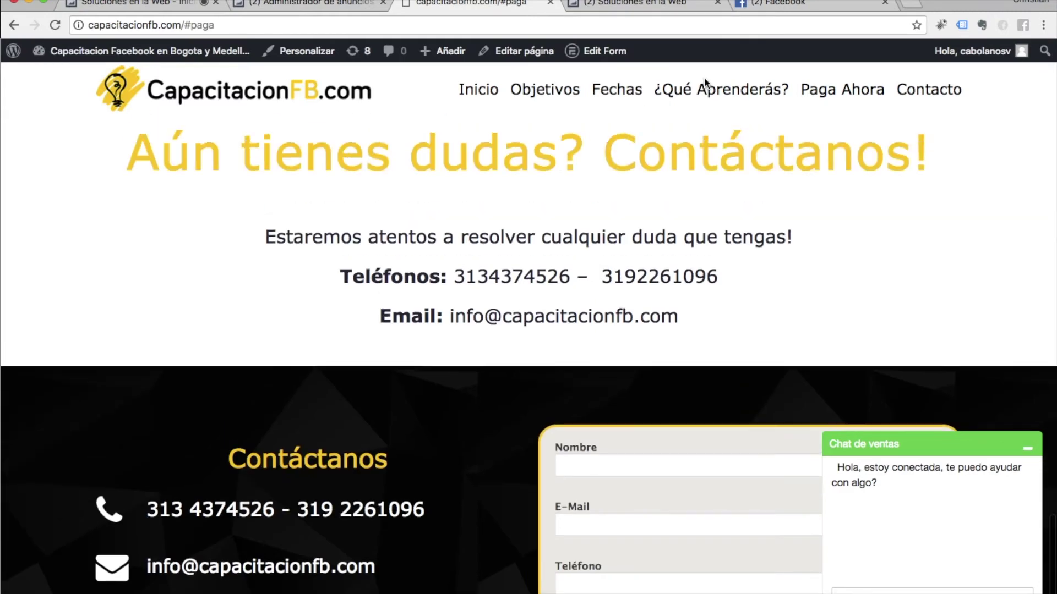
scroll(704, 82, "up", 10)
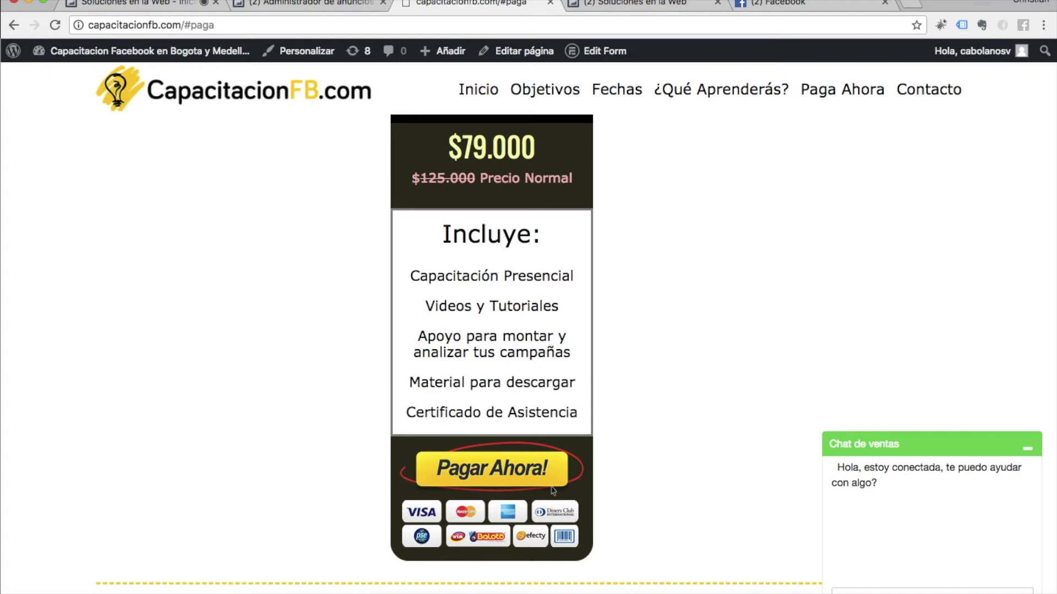
Step: Revisit the ads manager objectives, the page's published posts and the Facebook news feed
left_click(300, 2)
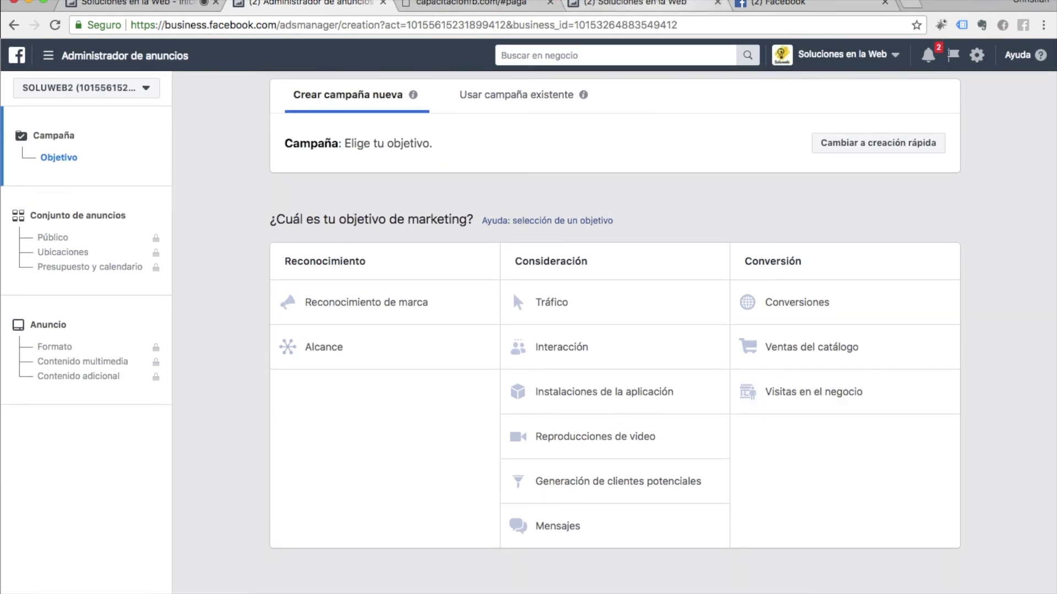
left_click(642, 4)
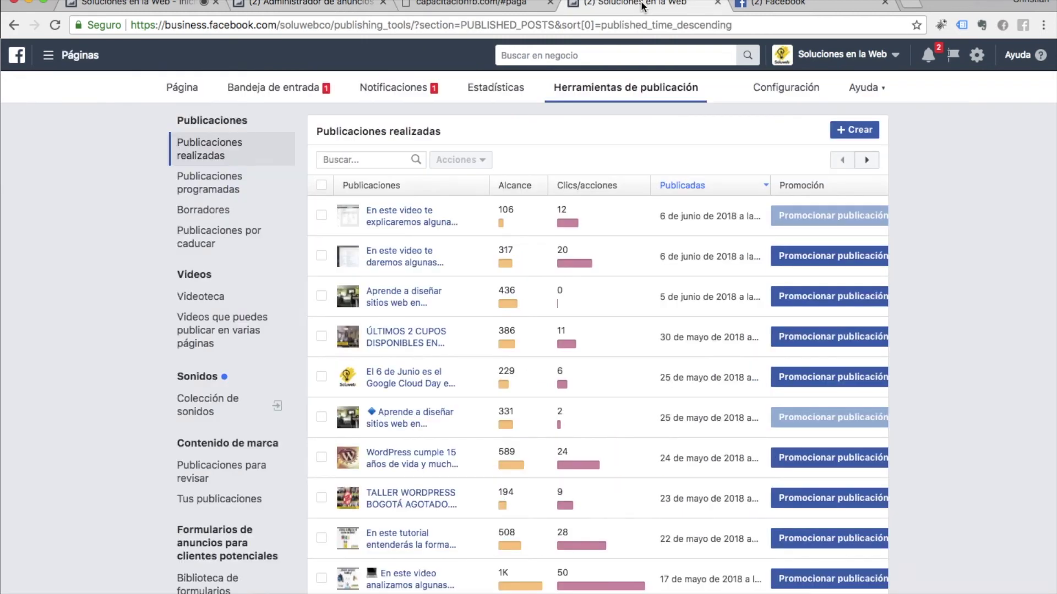
left_click(812, 23)
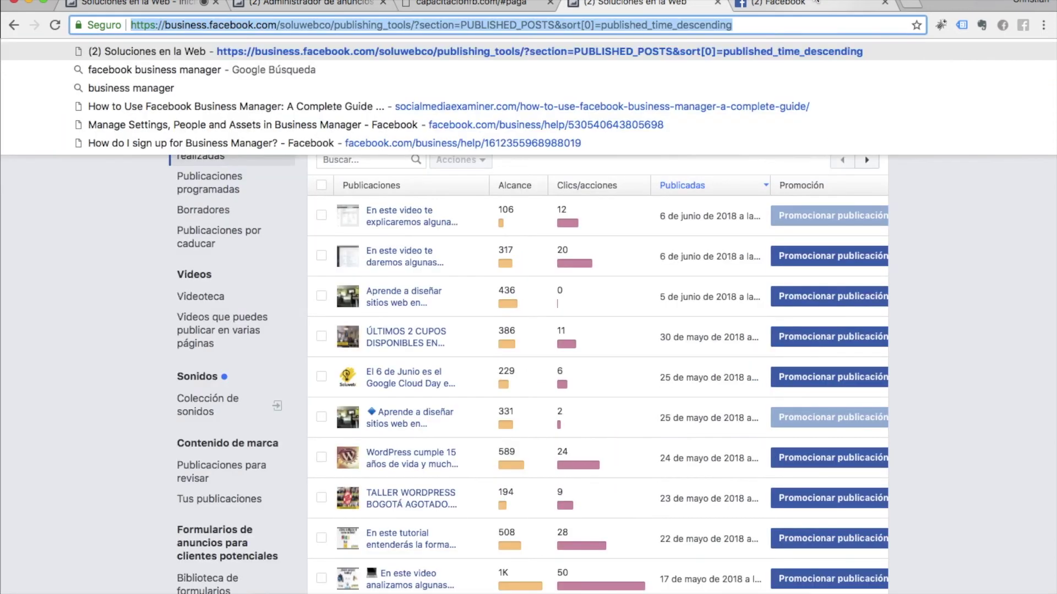
left_click(808, 5)
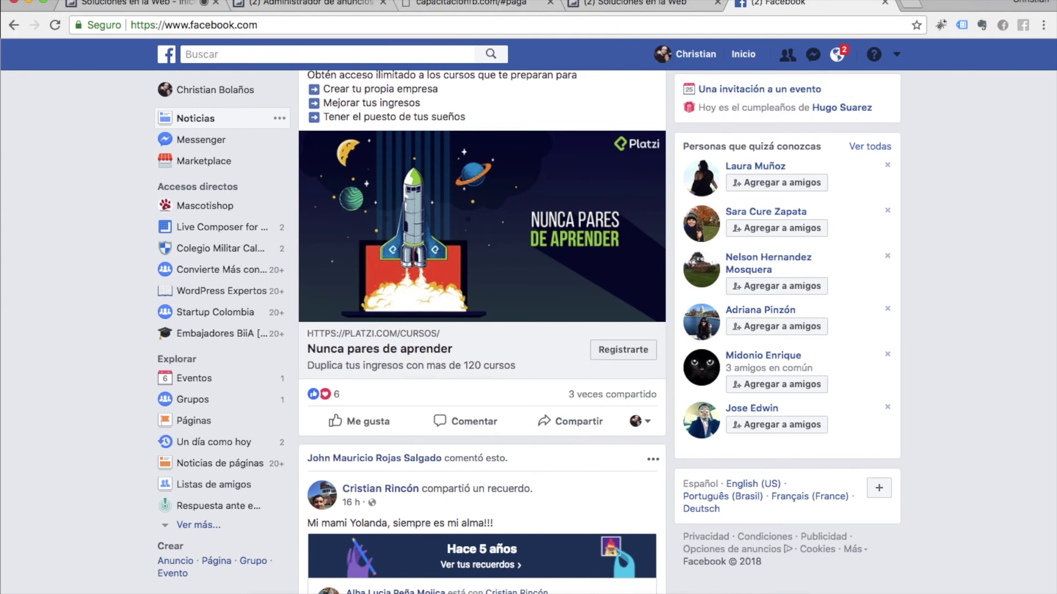
Step: Return to the landing page and reload it at capacitacionfb.com without the #paga anchor
left_click(489, 5)
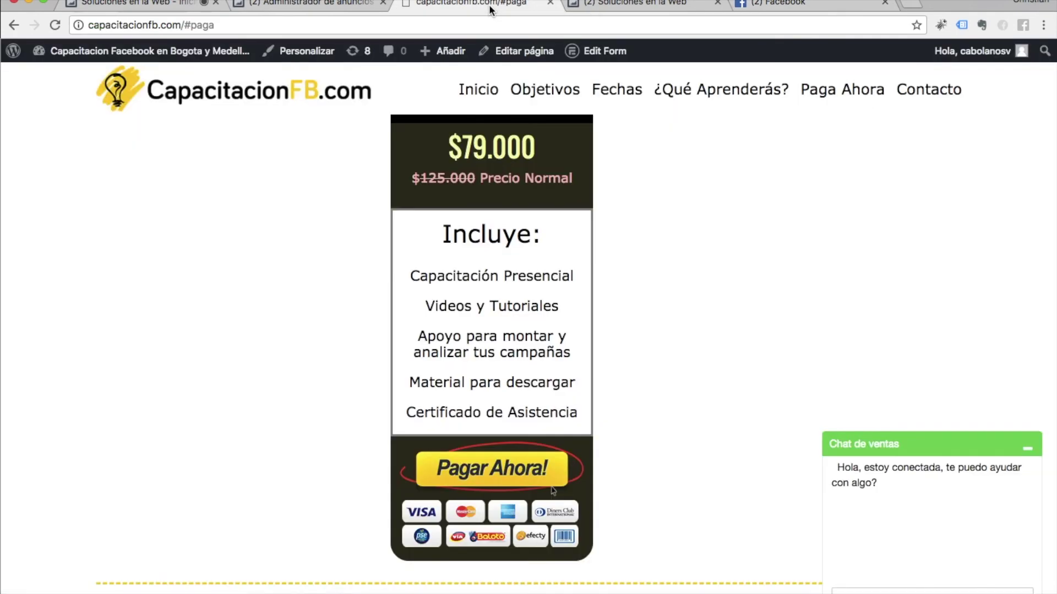
scroll(184, 220, "up", 10)
scroll(185, 220, "up", 10)
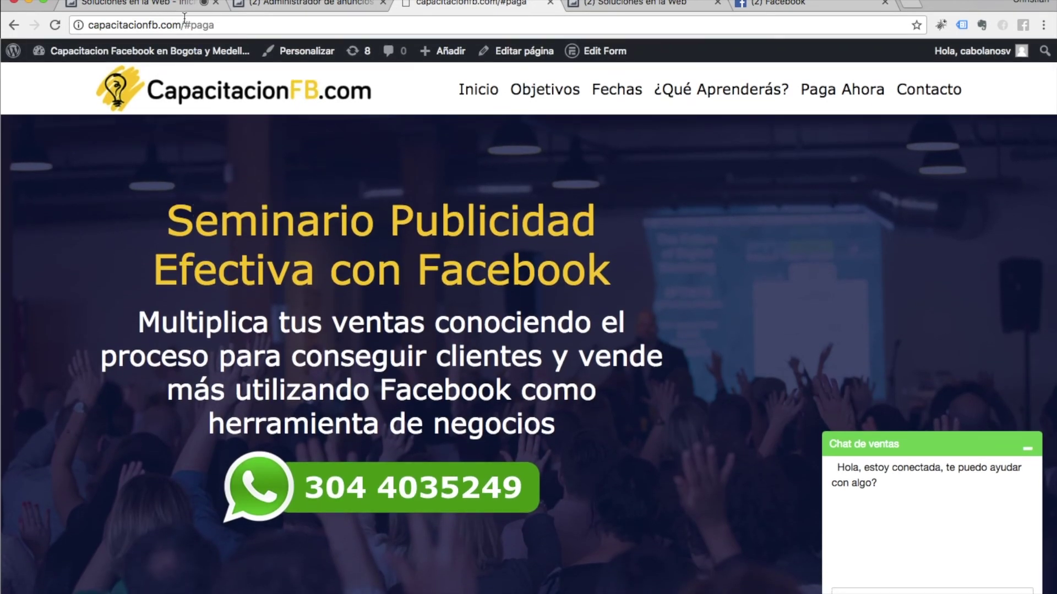
left_click_drag(182, 31, 215, 27)
key("BackSpace")
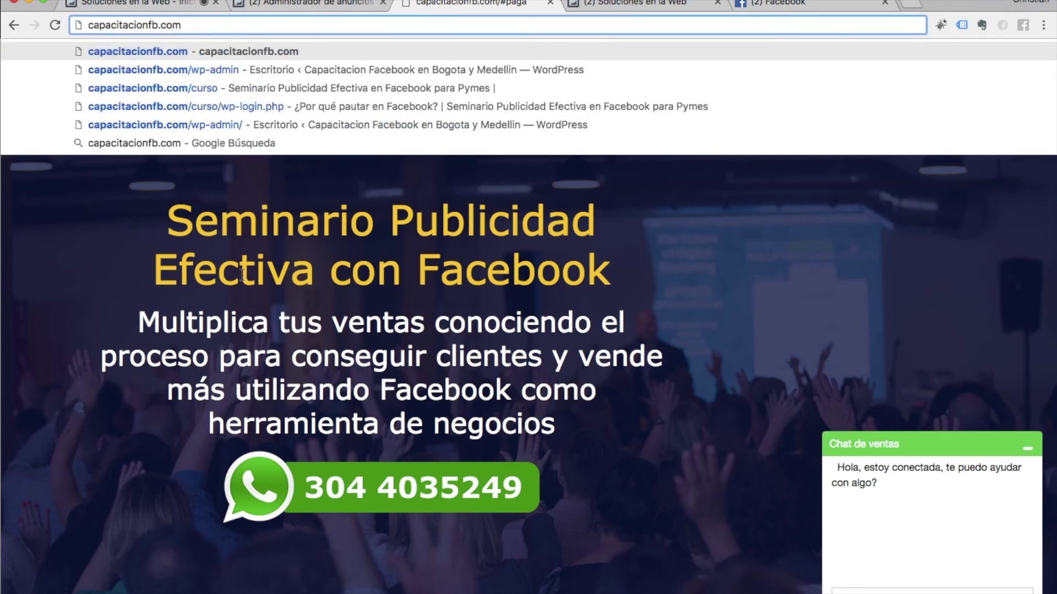
key("Return")
Step: Look over the landing page from Objetivos del Seminario to the payment section, and return to the Soluciones en la Web live broadcast
scroll(118, 375, "down", 10)
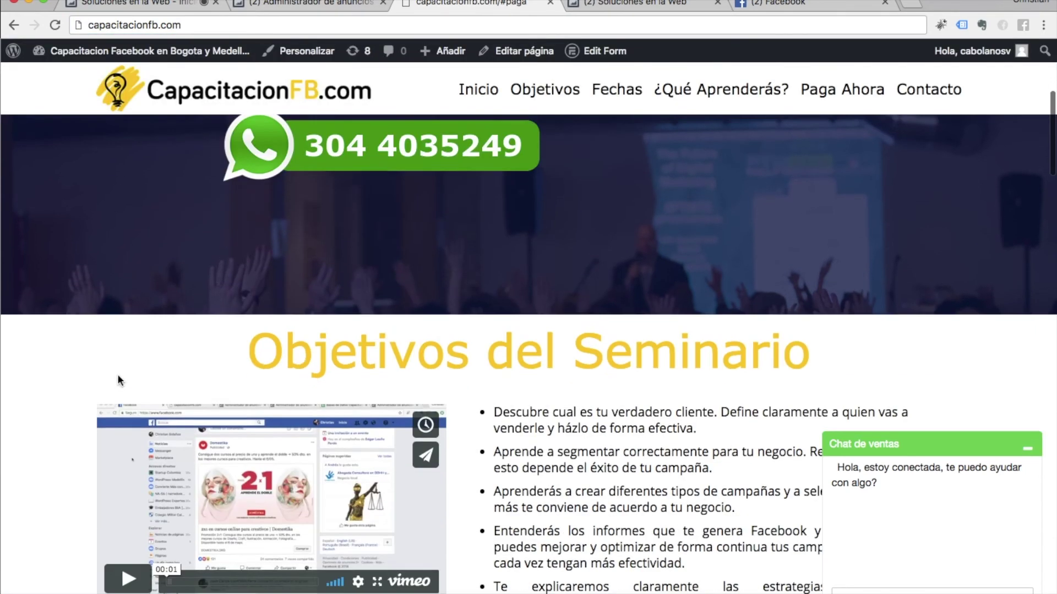
scroll(118, 375, "down", 15)
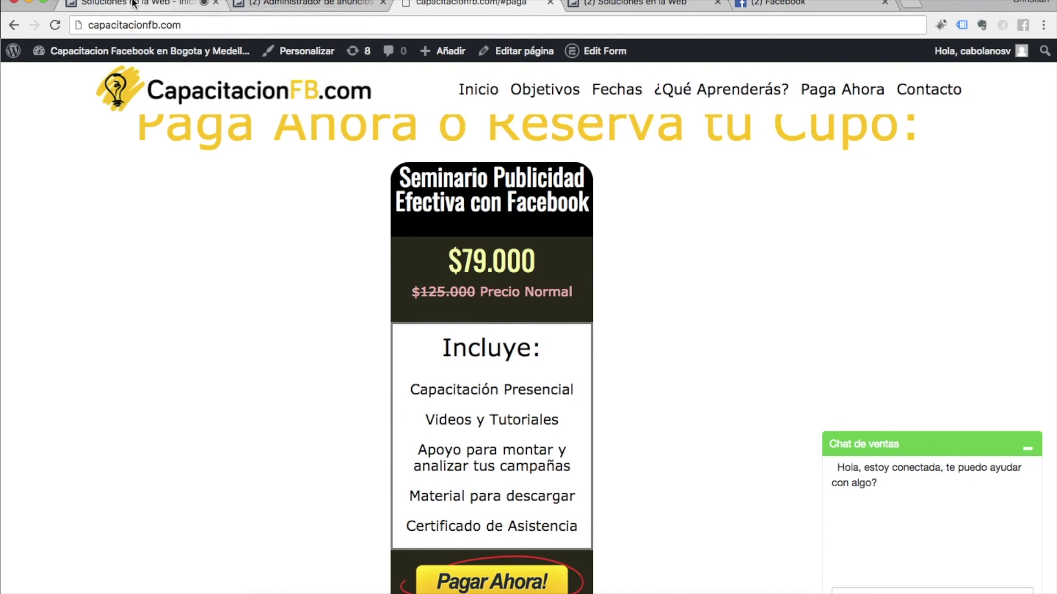
left_click(133, 4)
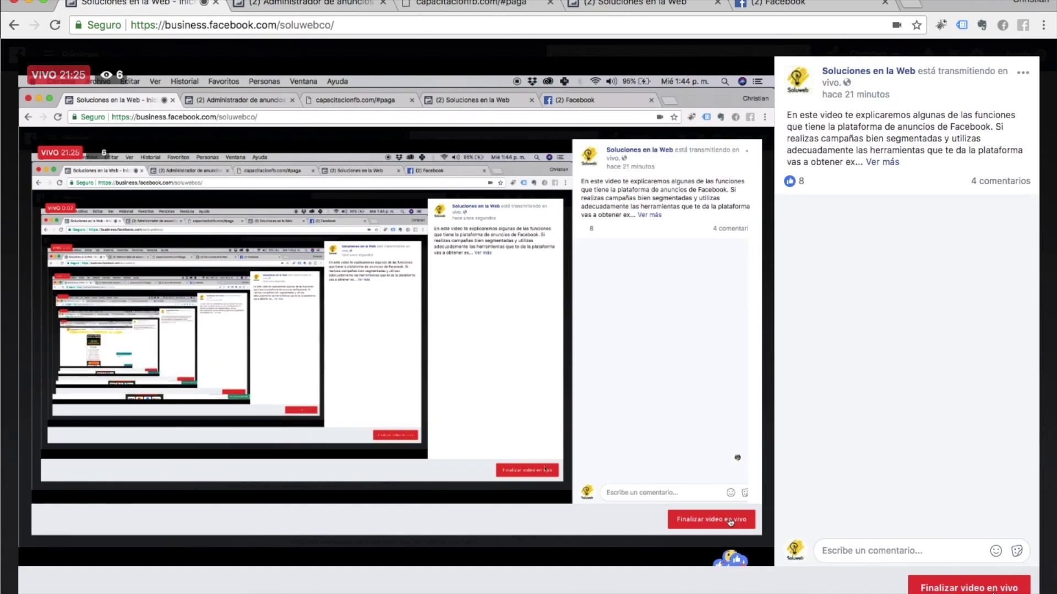